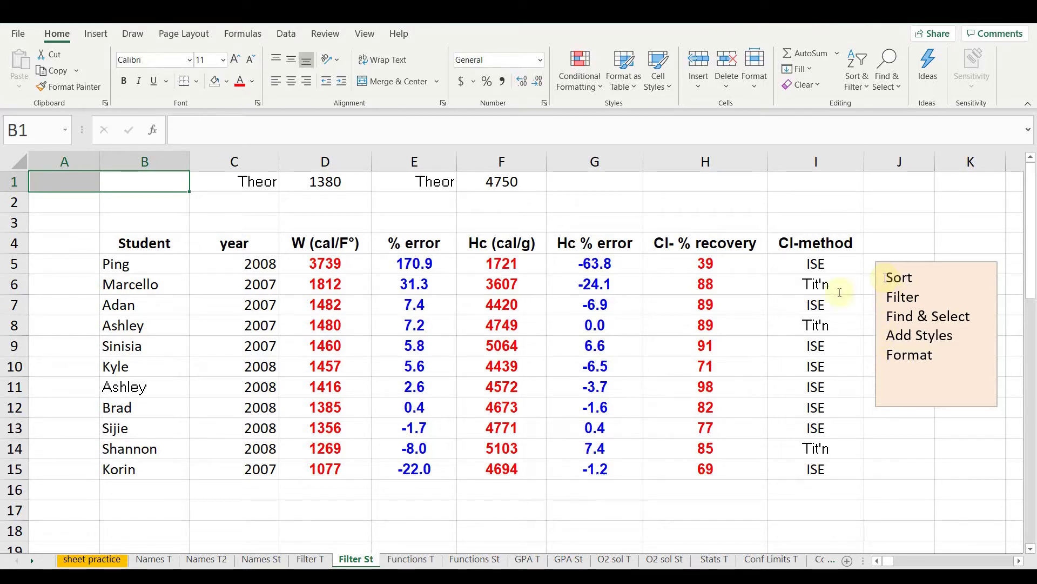
# Sort the student data table B4:I15 by the Student column from A to Z.
pyautogui.moveTo(156, 245); pyautogui.dragTo(784, 466)
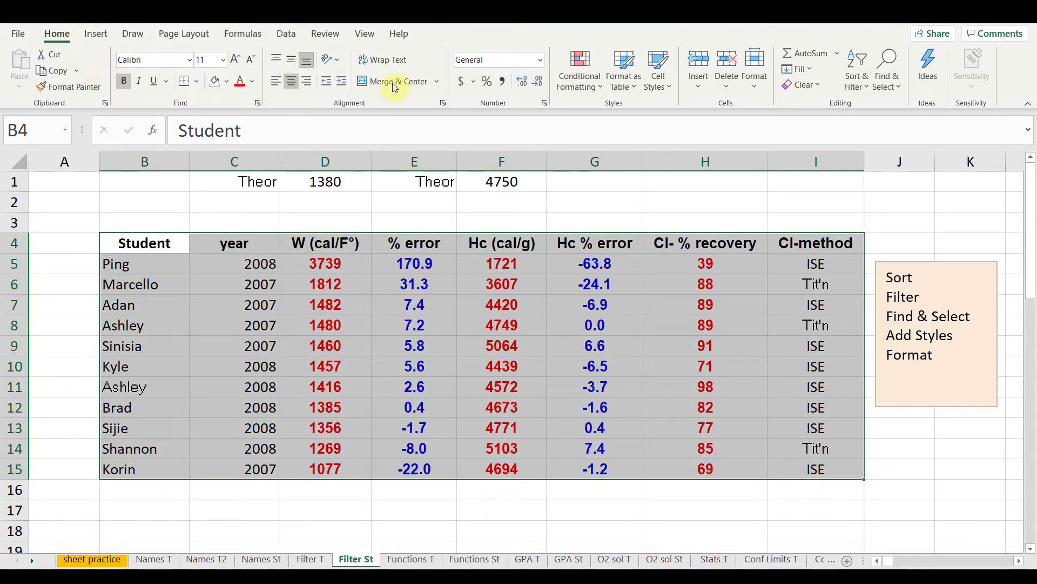
pyautogui.click(860, 86)
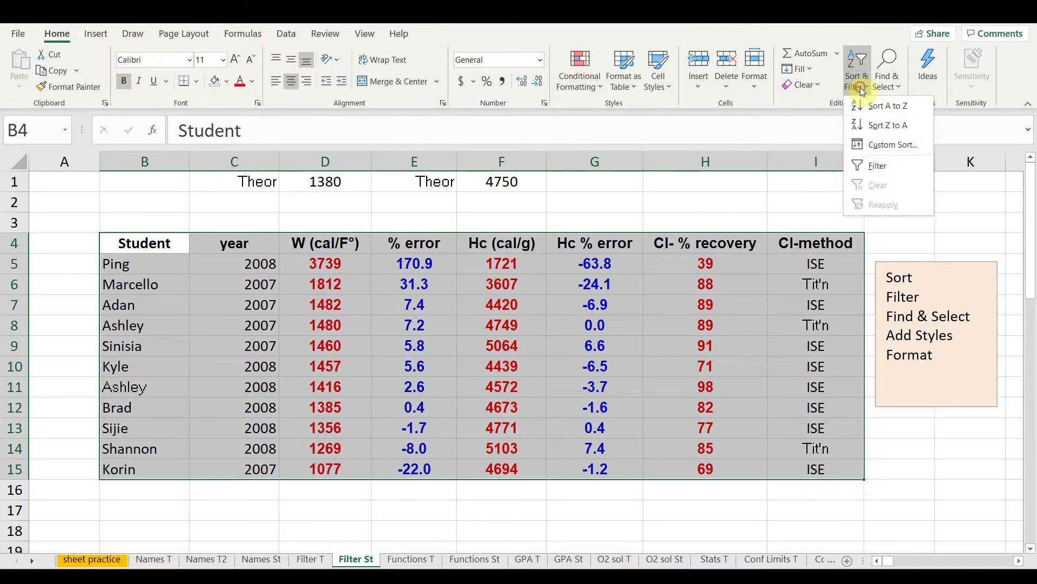
pyautogui.click(878, 145)
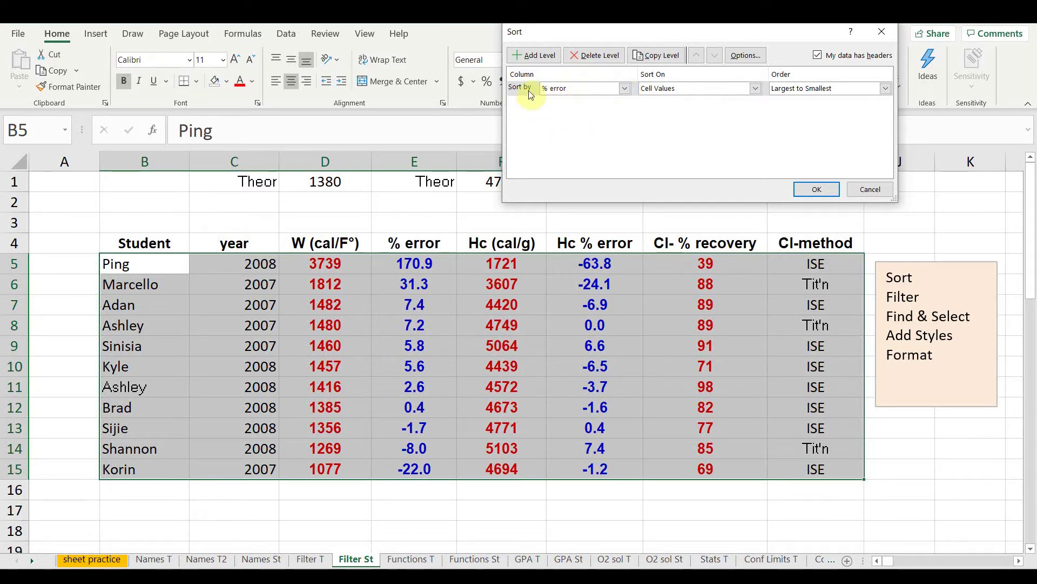
pyautogui.click(624, 89)
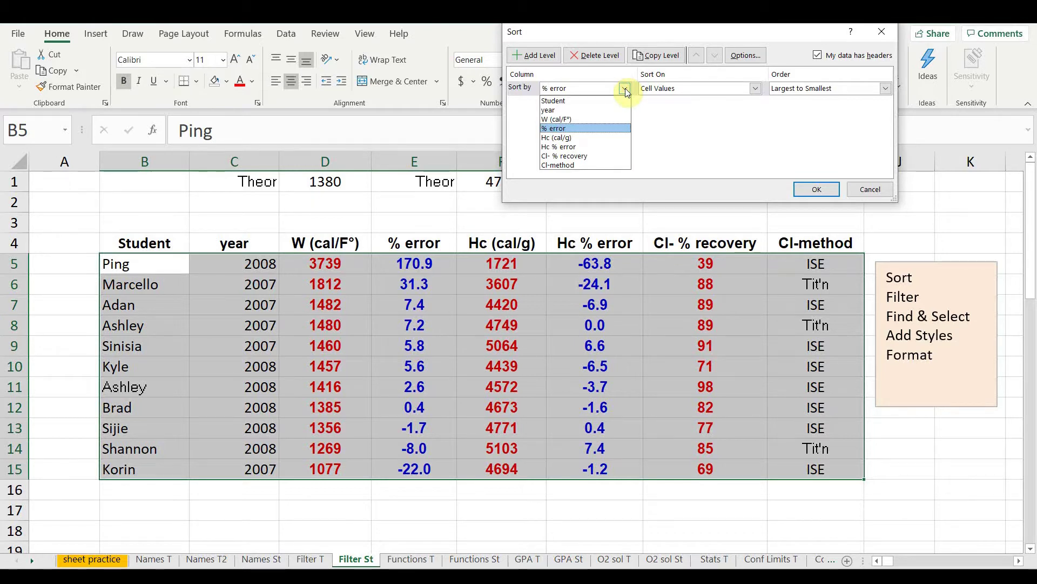
pyautogui.click(576, 103)
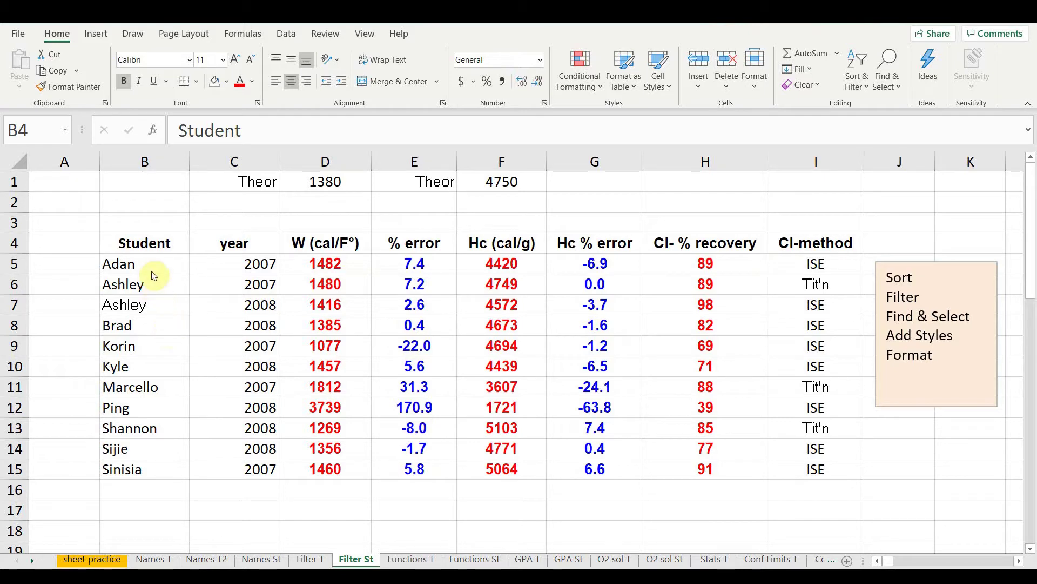
# Sort the whole student table by the % error column, ordered Largest to Smallest.
pyautogui.hotkey('ctrl', 'a')
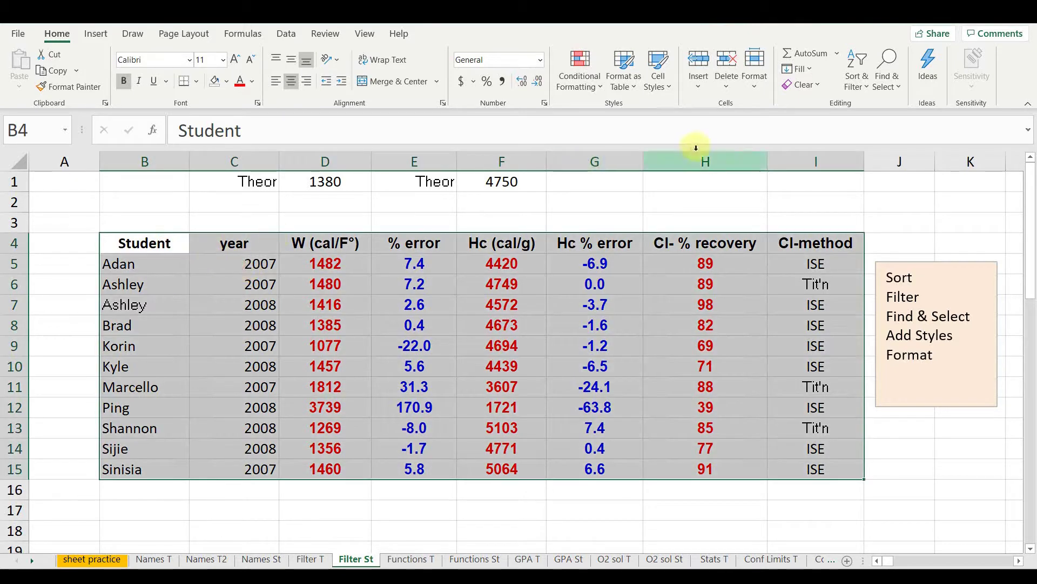
pyautogui.click(863, 89)
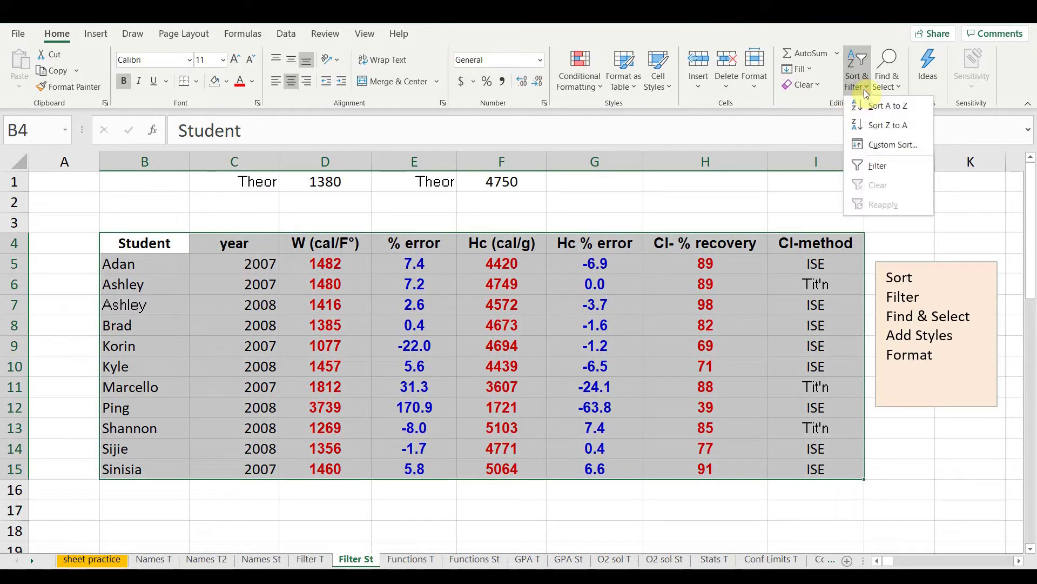
pyautogui.click(880, 143)
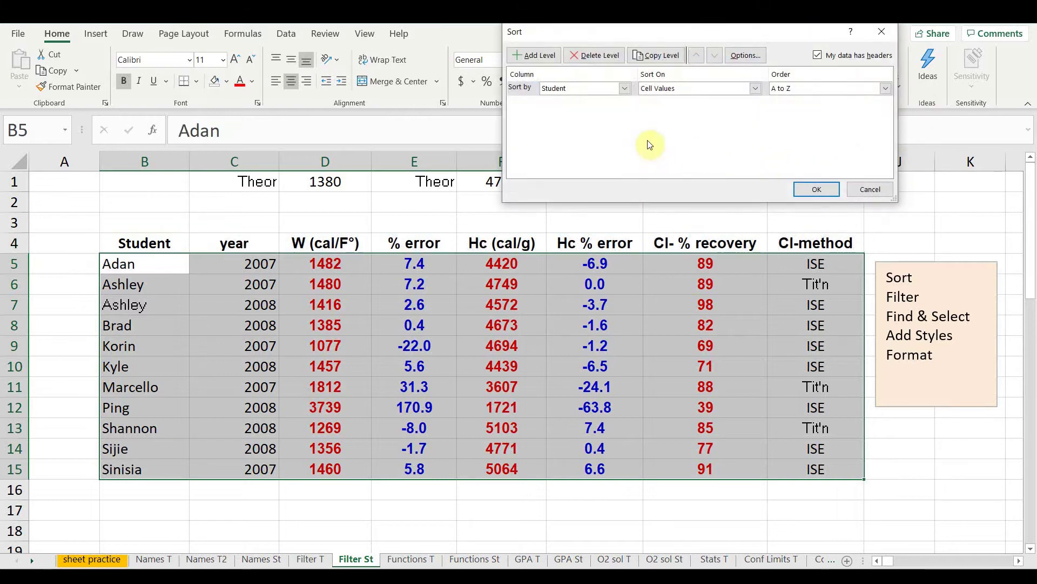
pyautogui.click(625, 91)
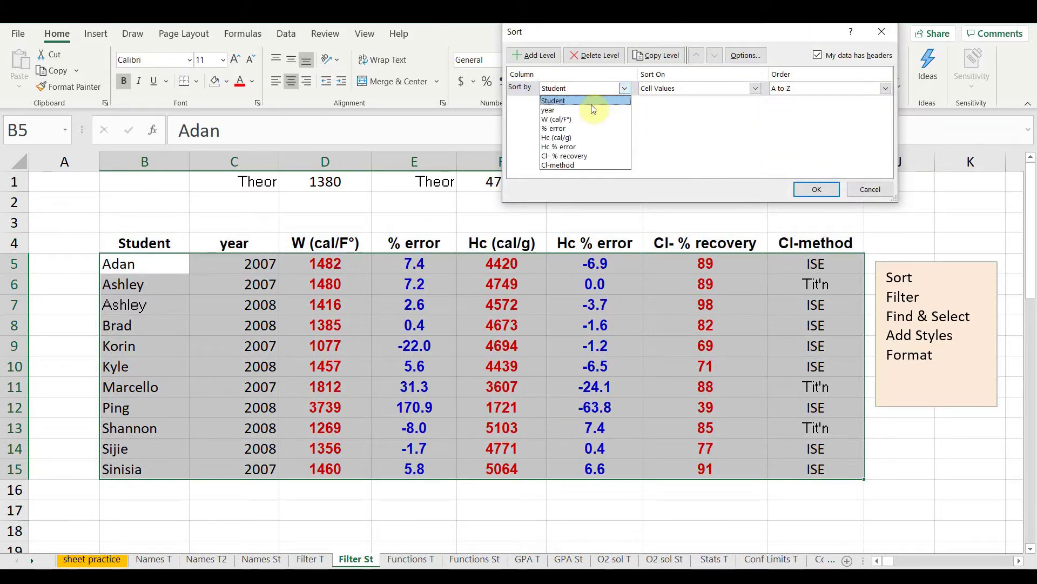
pyautogui.click(562, 129)
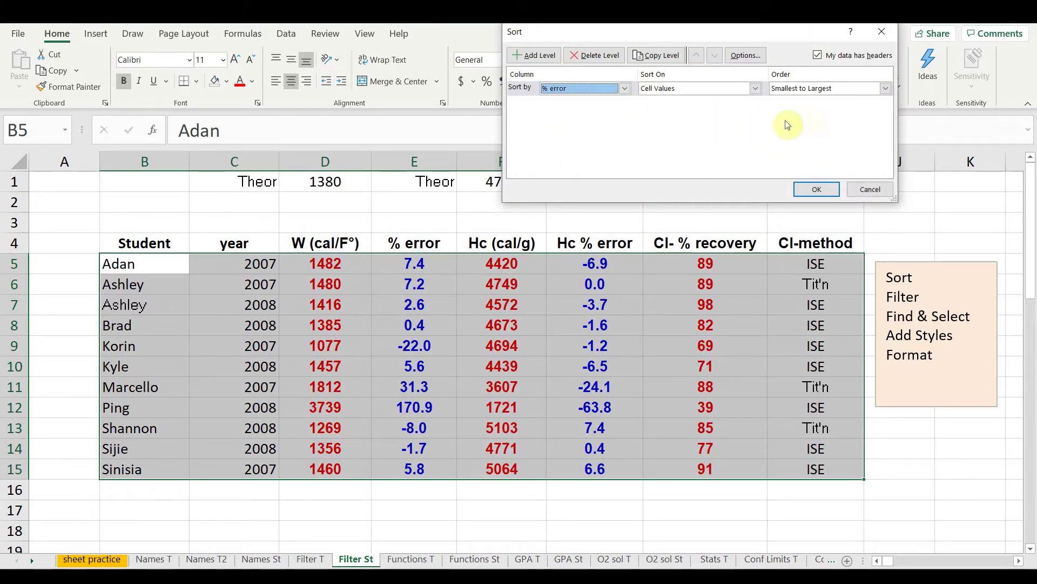
pyautogui.click(886, 90)
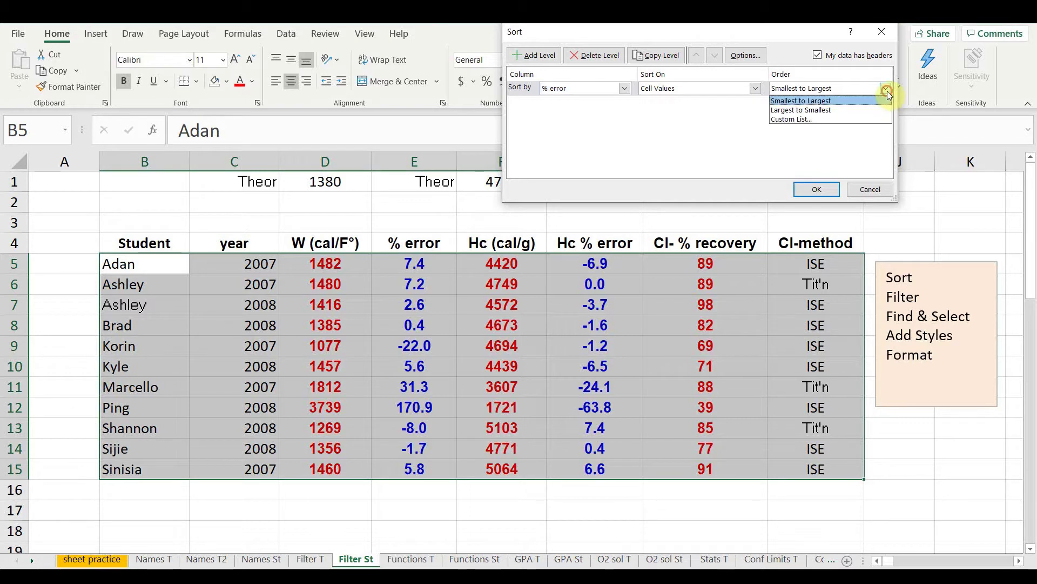
pyautogui.click(835, 110)
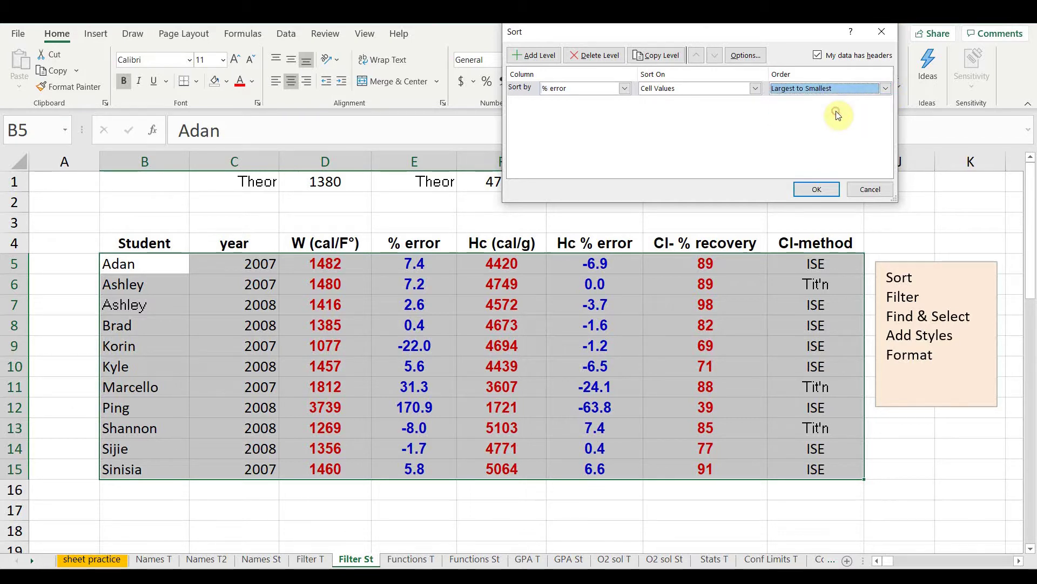
pyautogui.click(818, 191)
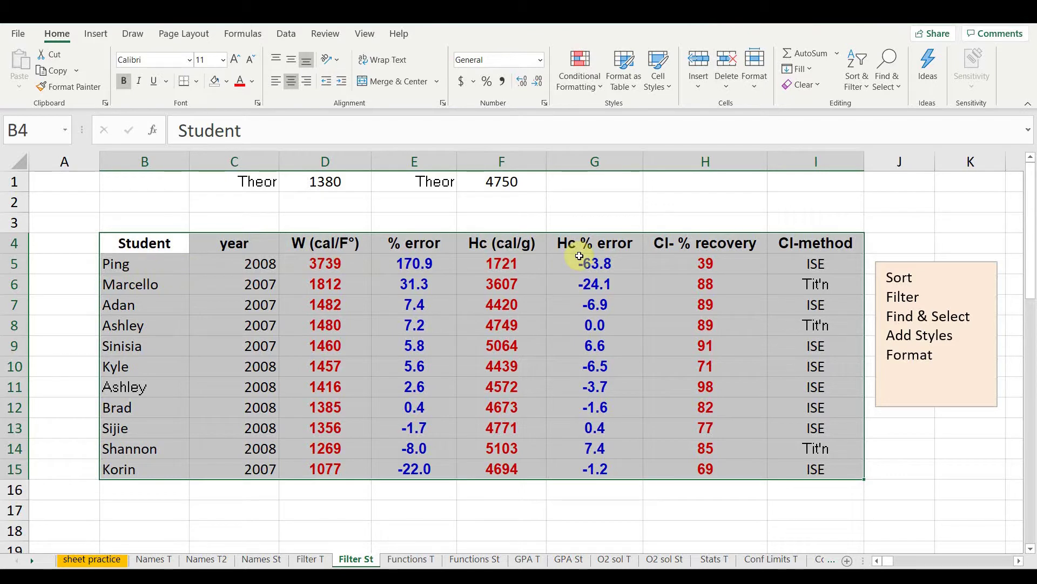
# Turn on filtering for the student data table B4:I15.
pyautogui.click(143, 240)
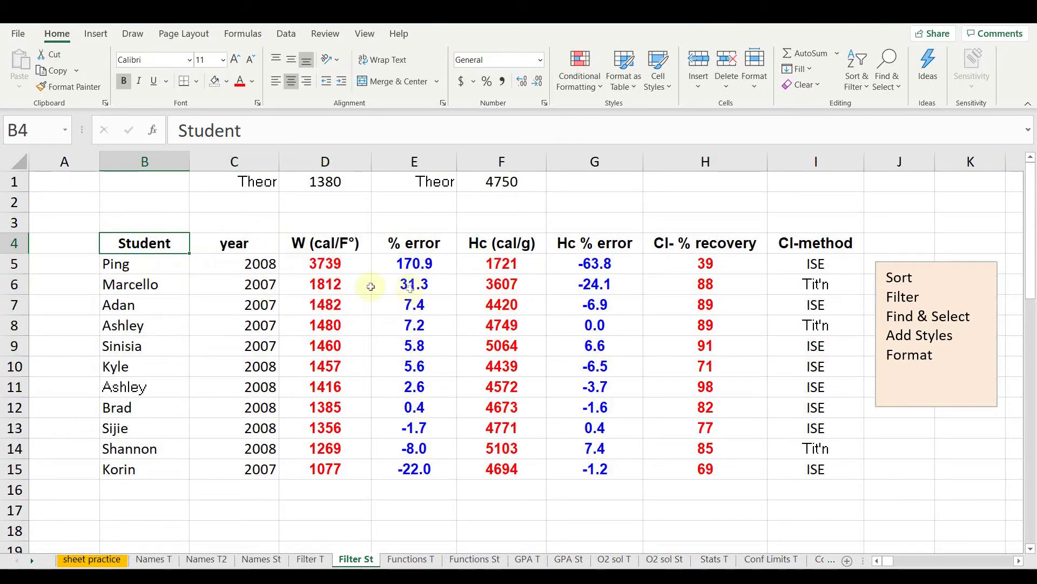
pyautogui.moveTo(165, 245); pyautogui.dragTo(810, 471)
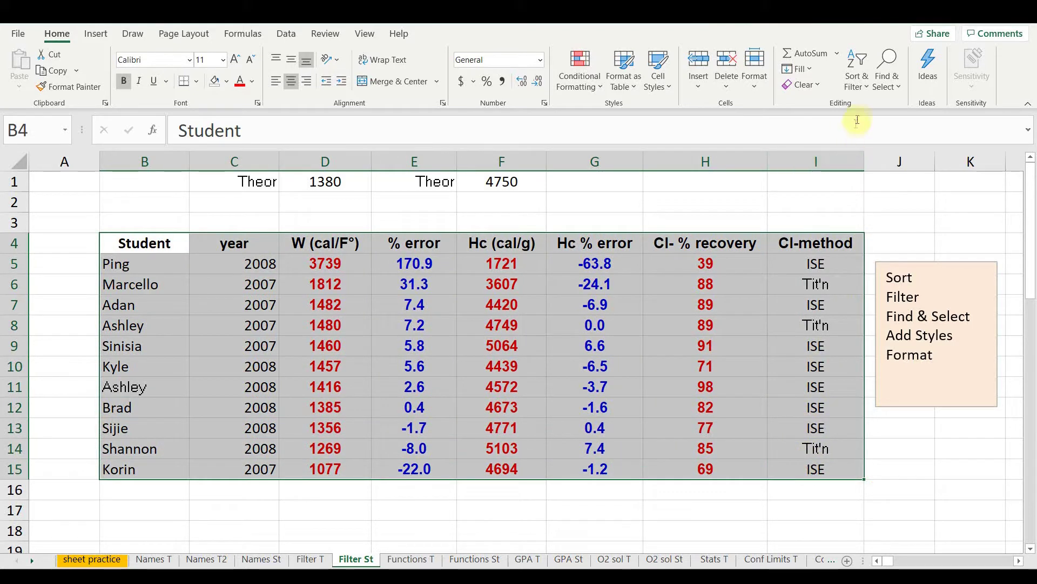
pyautogui.click(860, 78)
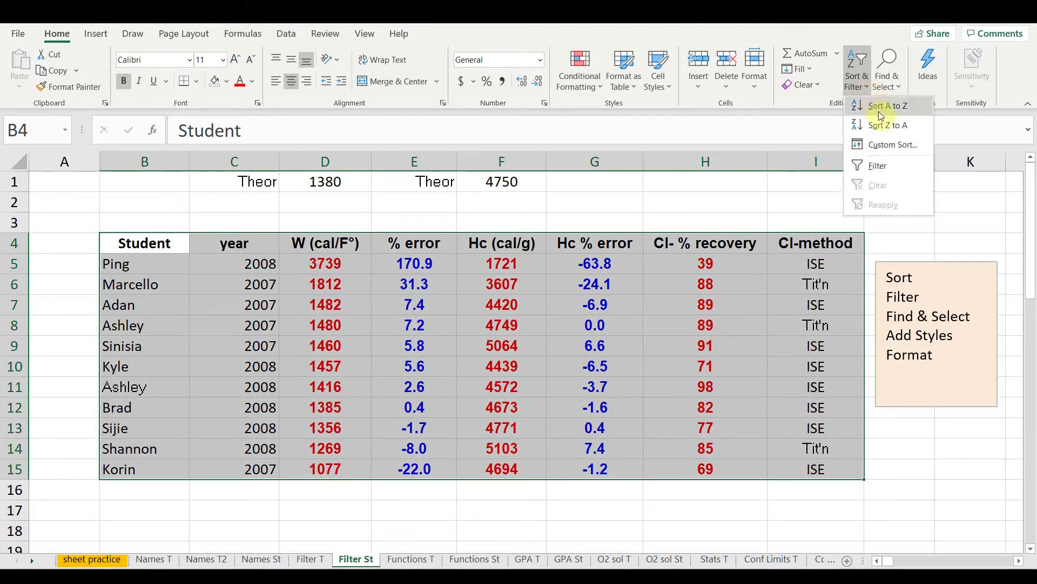
pyautogui.click(878, 166)
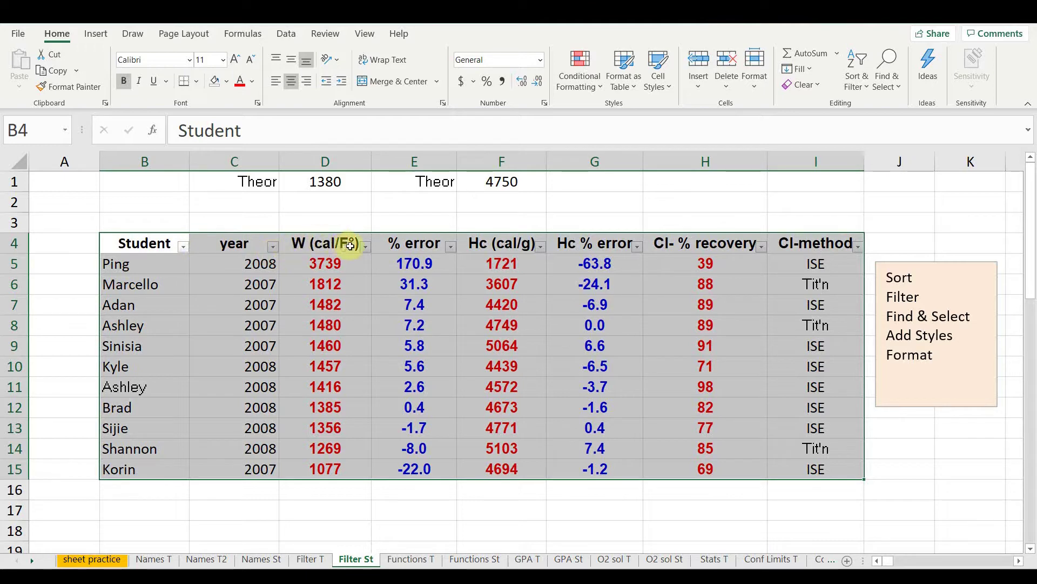
pyautogui.click(186, 253)
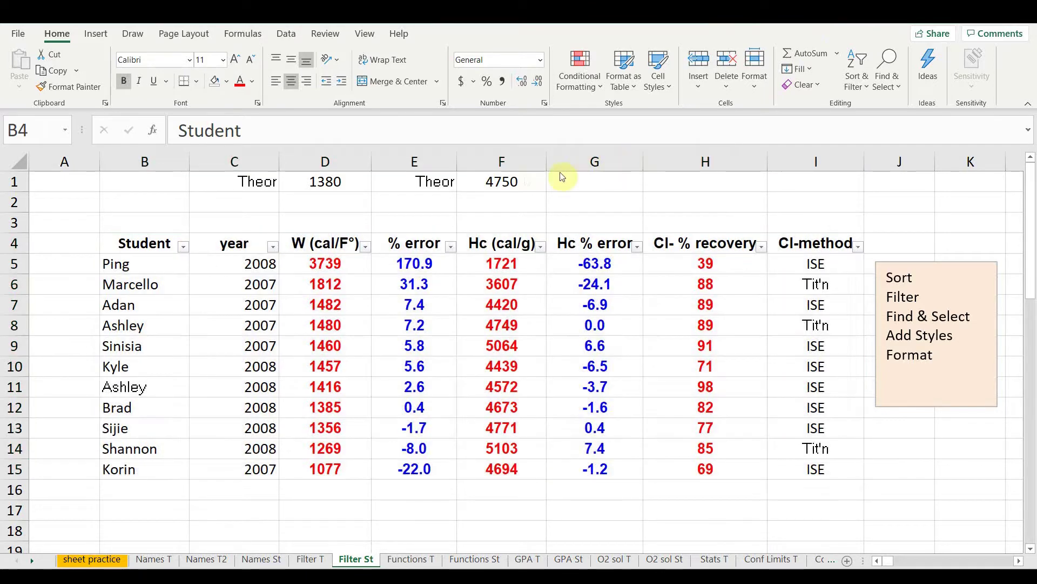
# Filter the year column to show only 2007, and restore all years.
pyautogui.click(275, 247)
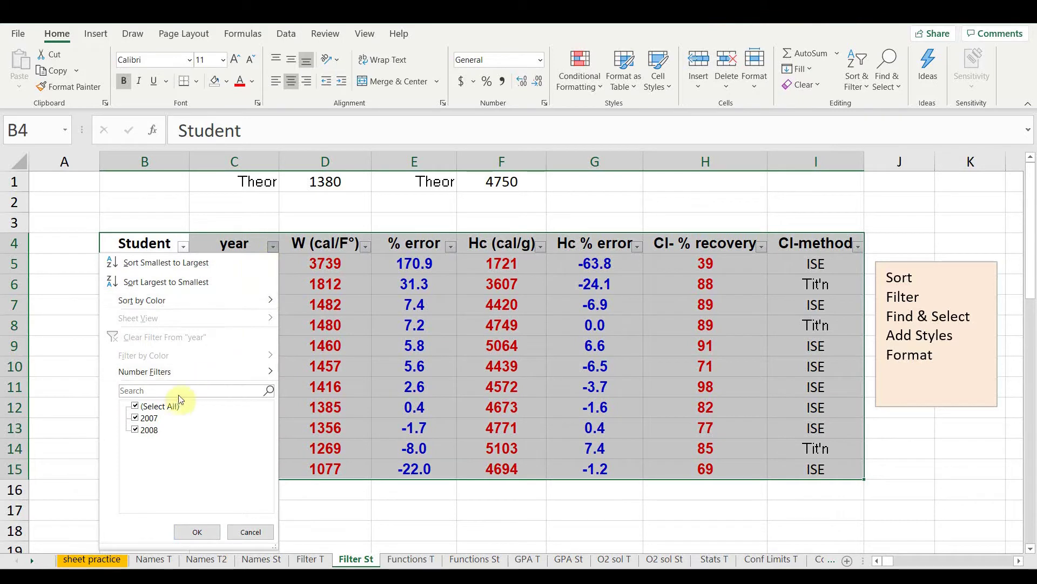
pyautogui.click(155, 409)
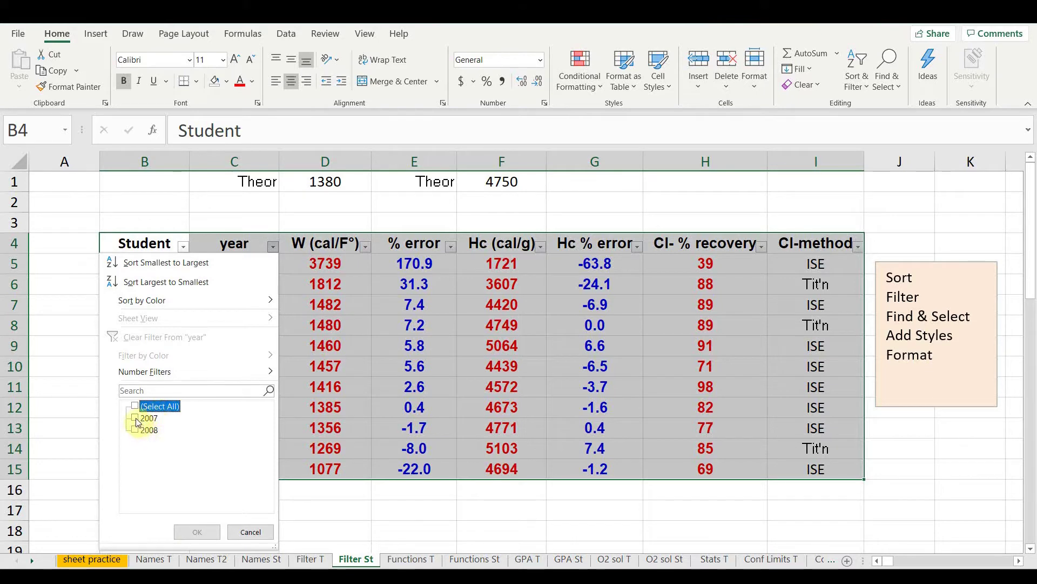
pyautogui.click(136, 418)
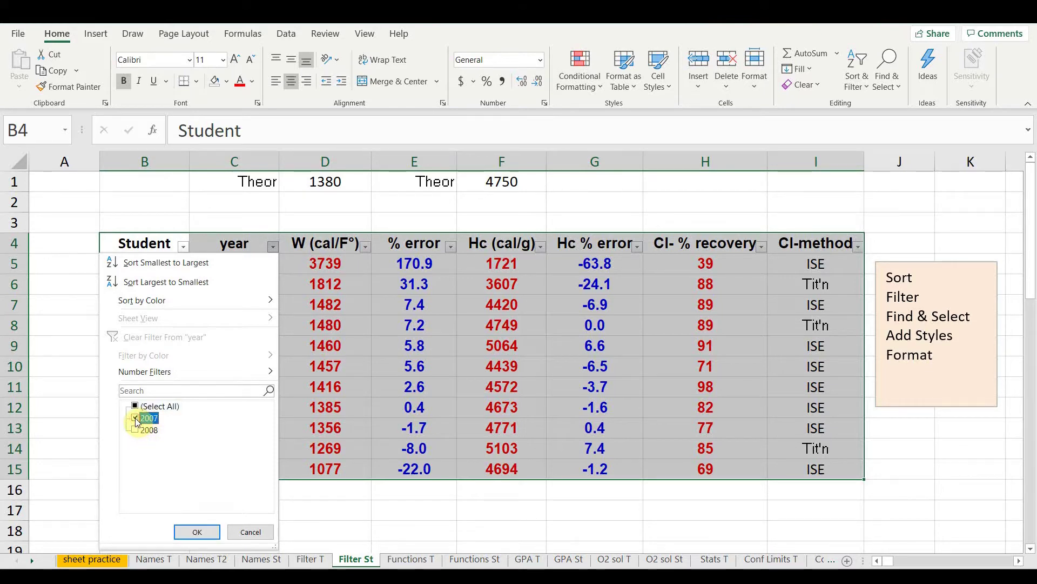
pyautogui.click(198, 534)
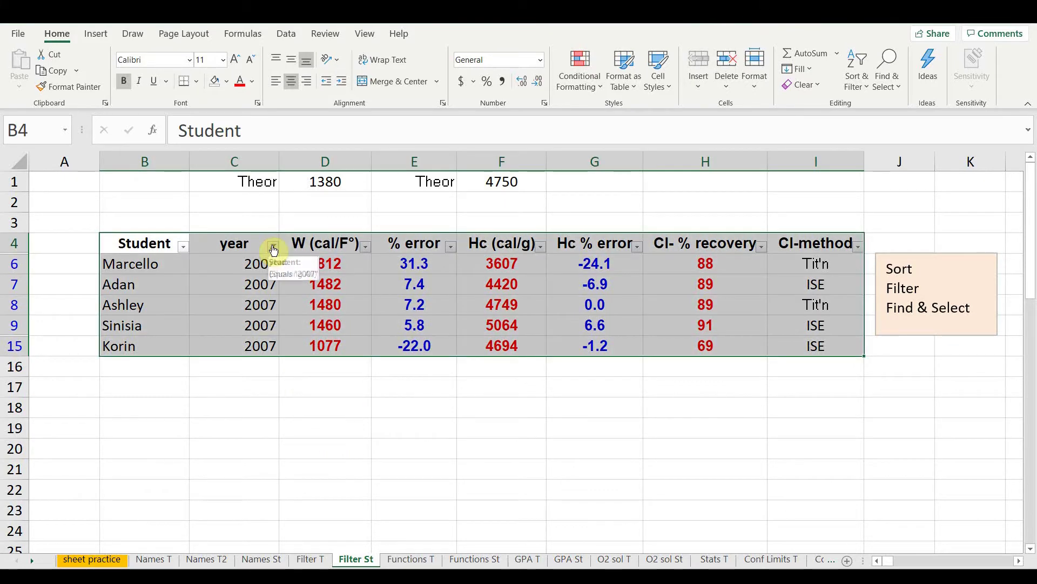
pyautogui.click(273, 246)
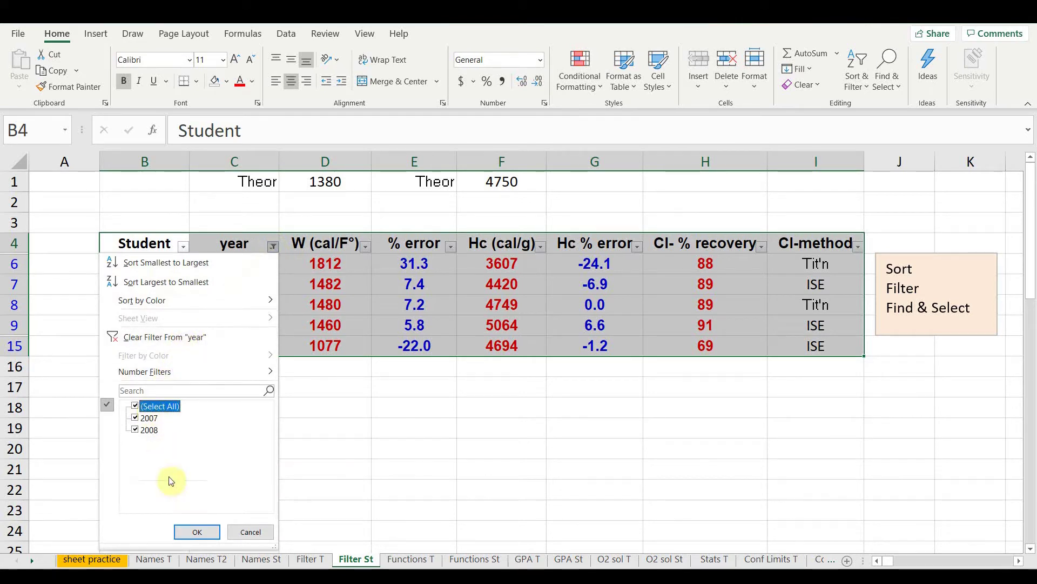
pyautogui.click(190, 529)
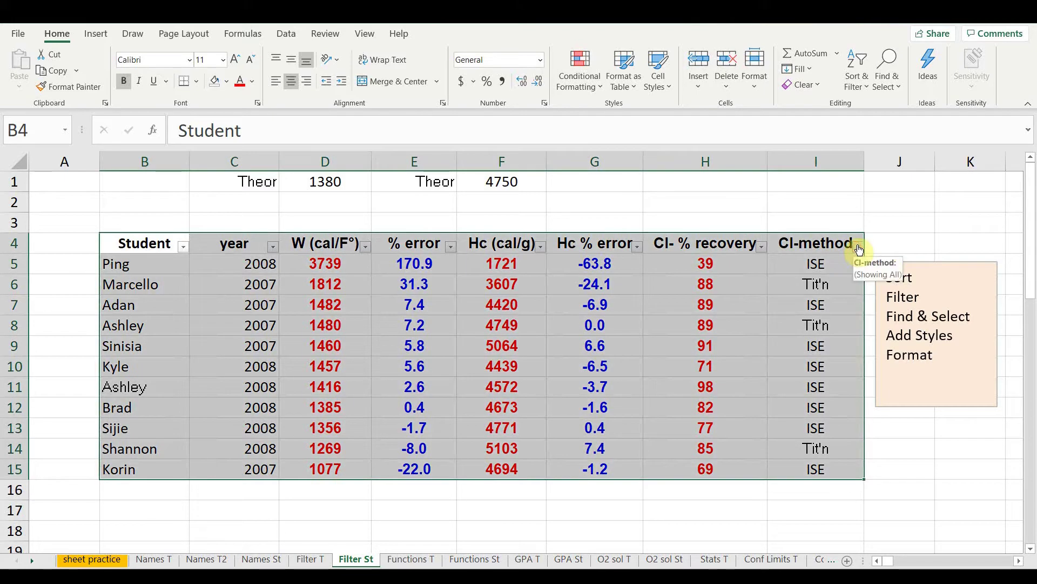
# Filter the Cl-method column to show only Tit'n rows, and restore all methods.
pyautogui.click(858, 246)
pyautogui.click(752, 408)
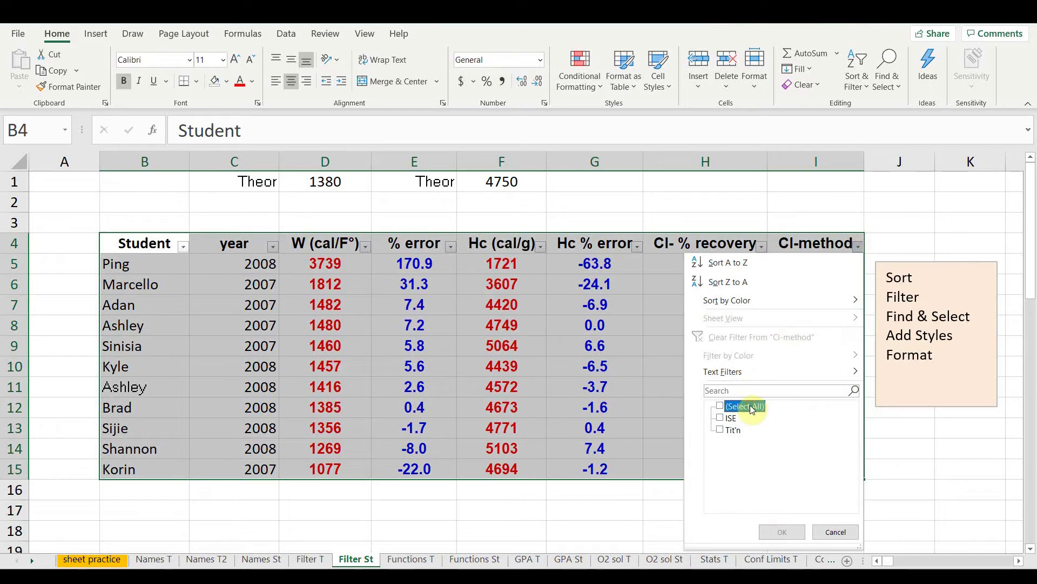
pyautogui.click(727, 431)
pyautogui.click(767, 530)
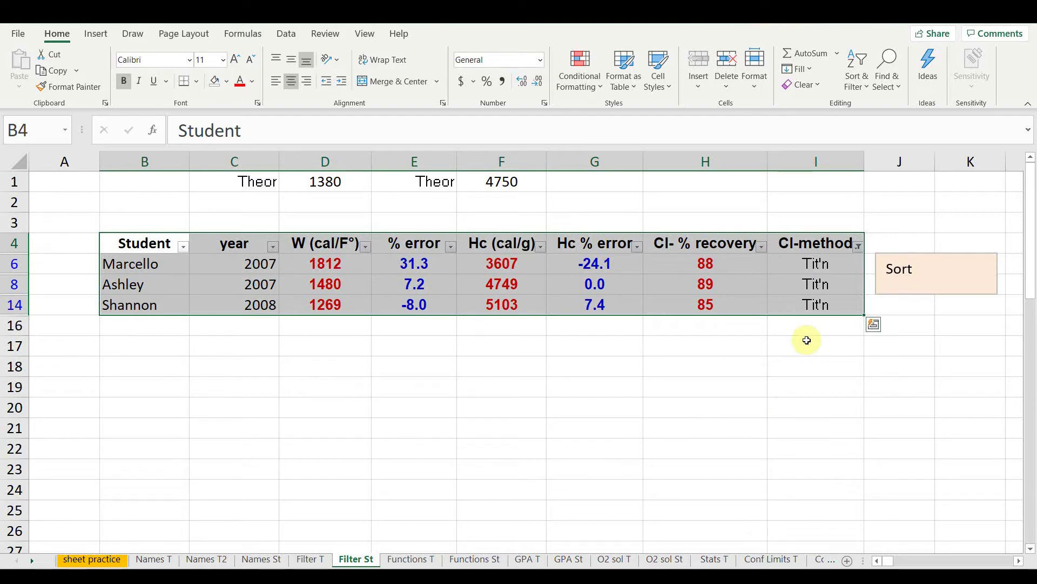
pyautogui.click(858, 248)
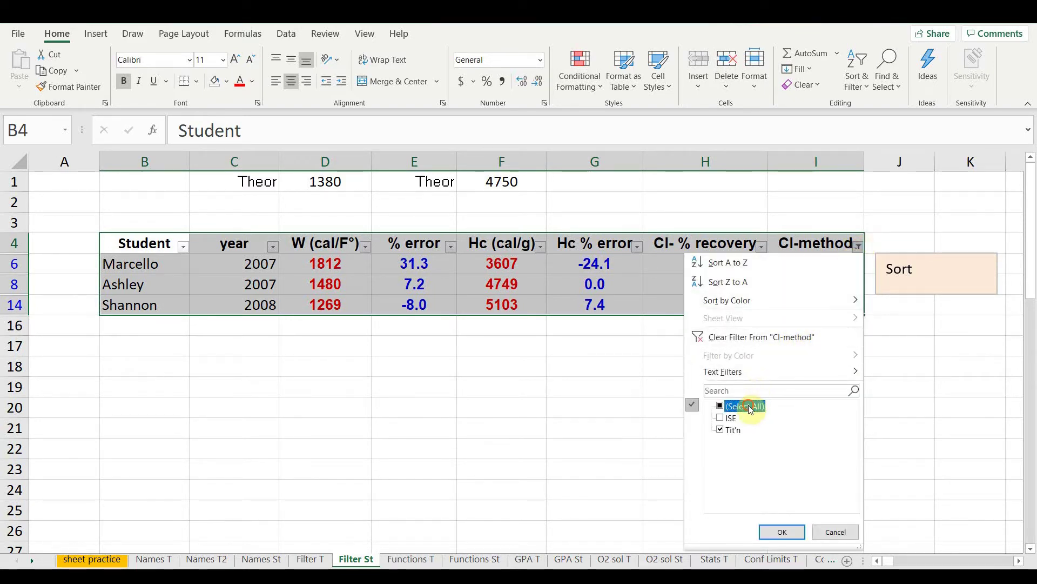
pyautogui.click(778, 532)
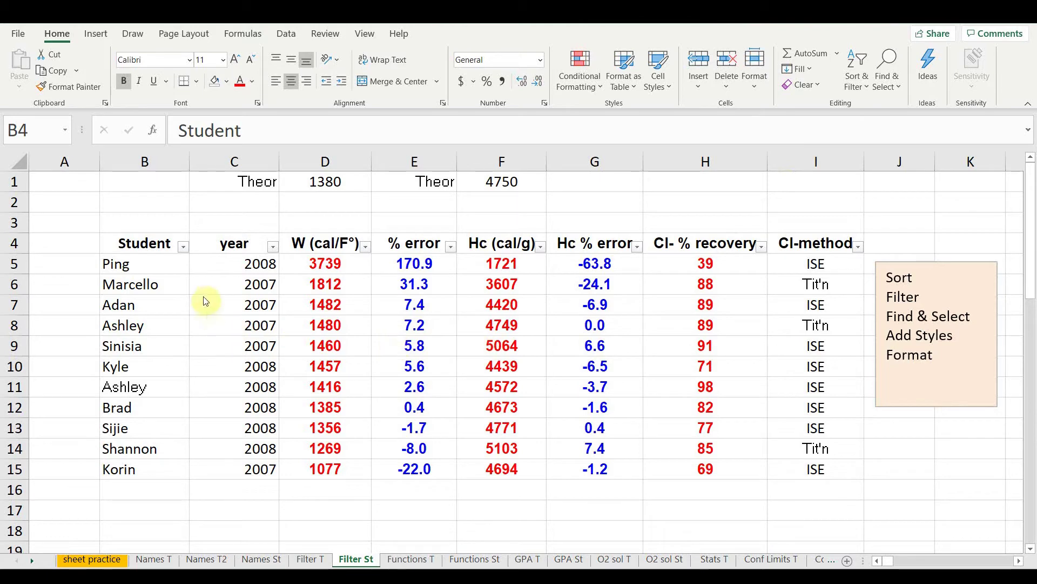
# Turn off filtering on the table's header row and deselect the table.
pyautogui.hotkey('ctrl', 'a')
pyautogui.moveTo(160, 244); pyautogui.dragTo(776, 229)
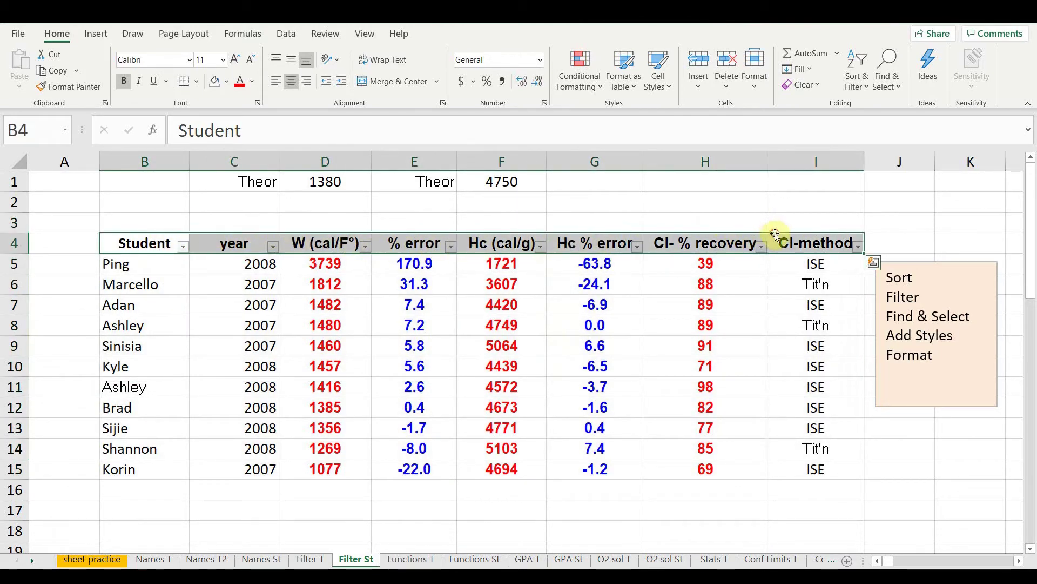
pyautogui.click(864, 89)
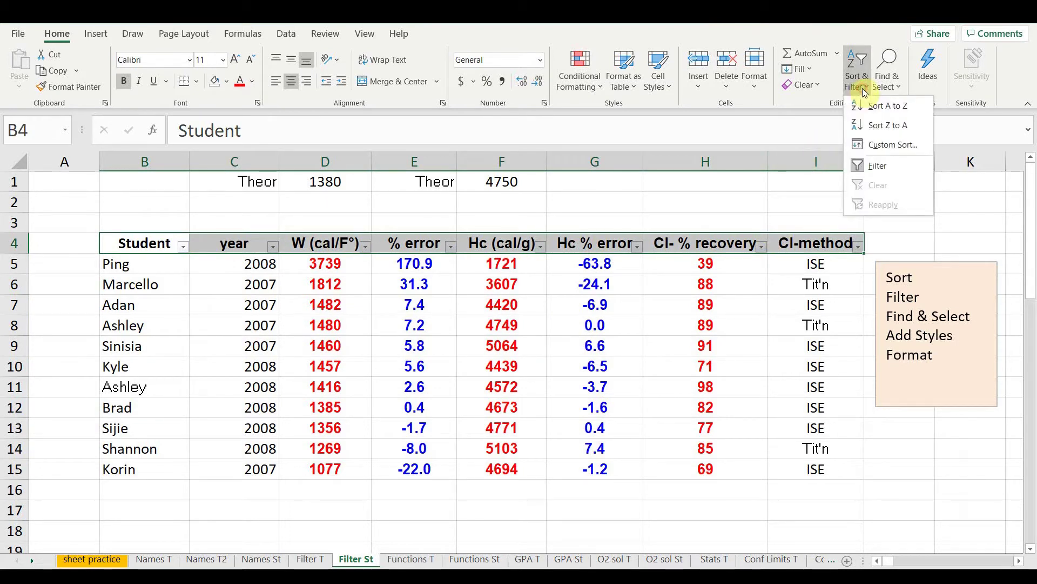
pyautogui.click(889, 168)
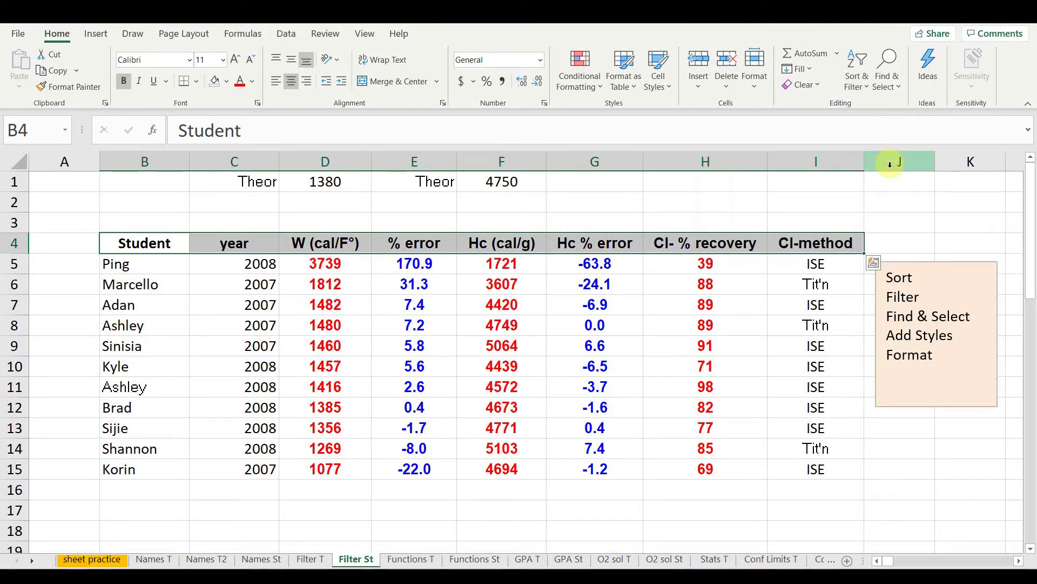
pyautogui.click(886, 218)
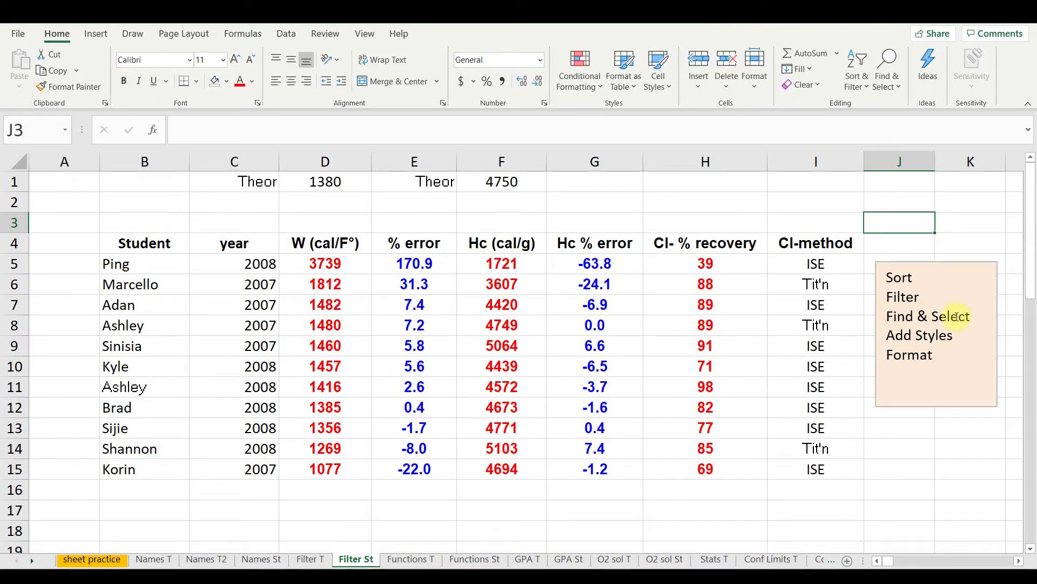
# Search the student table B4:I15 for the student name in B8 and go through its matches in turn.
pyautogui.click(143, 248)
pyautogui.hotkey('ctrl', 'a')
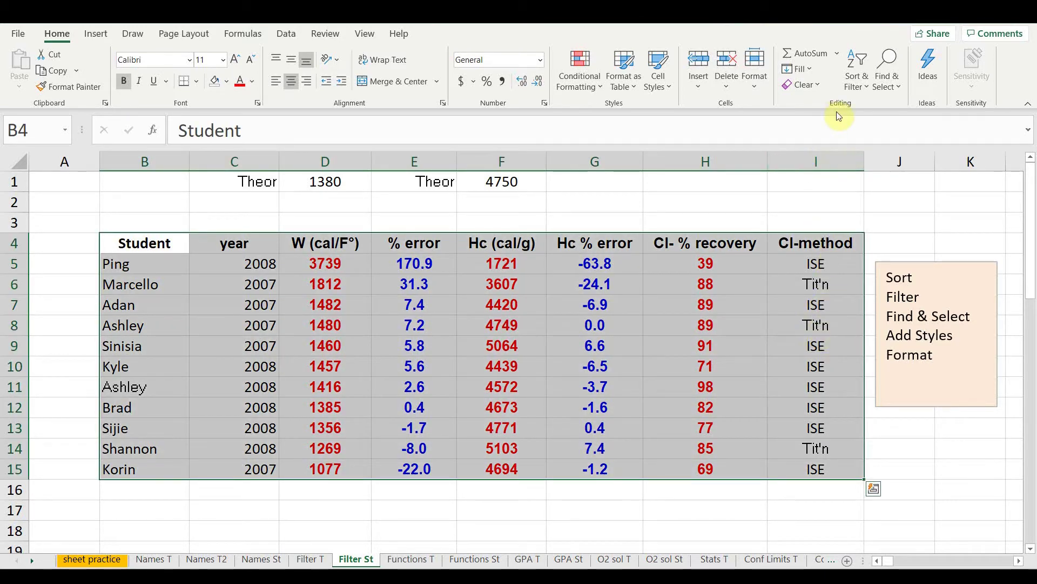
pyautogui.click(892, 92)
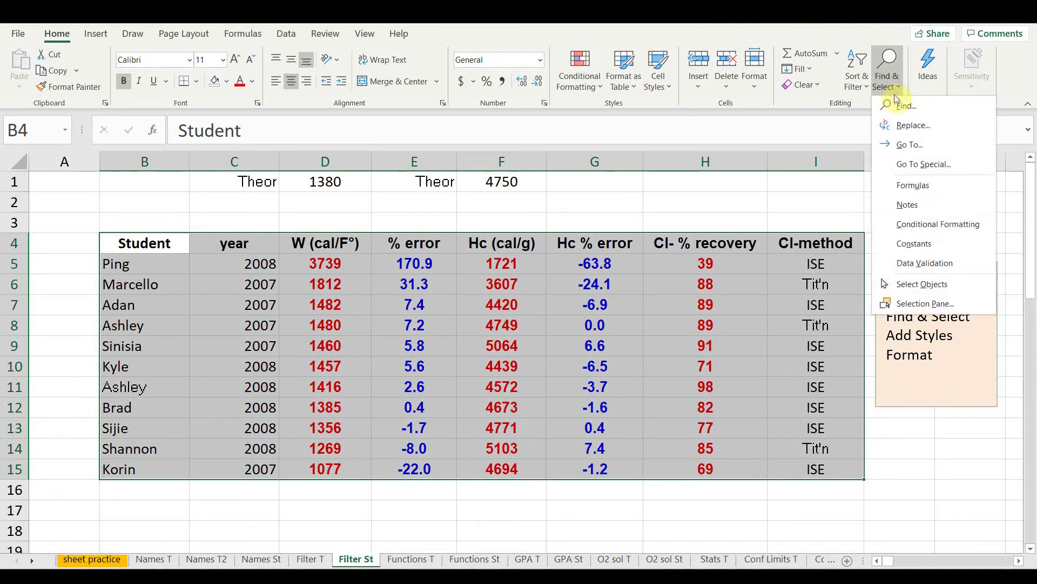
pyautogui.click(902, 110)
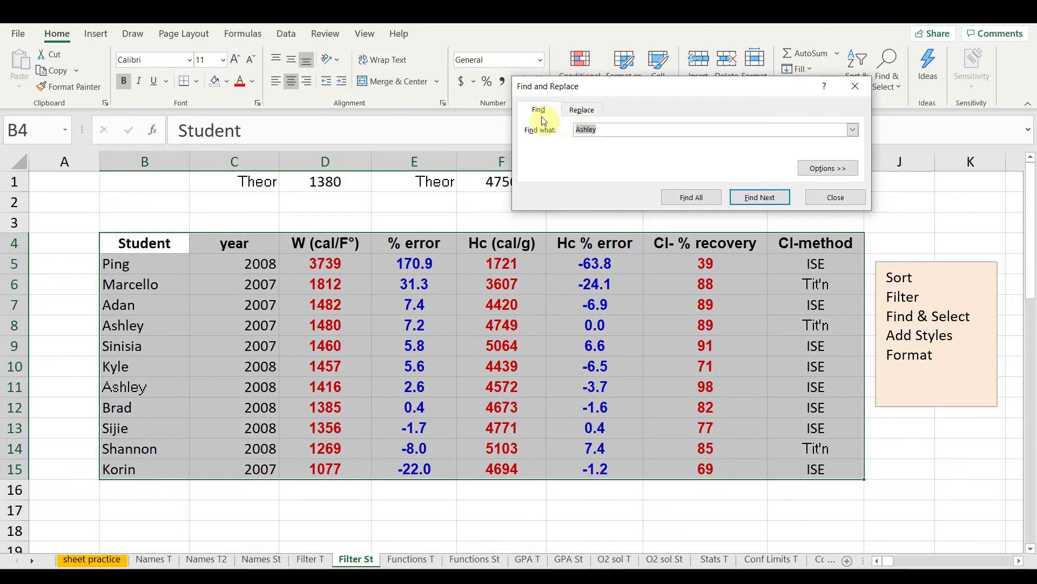
pyautogui.click(602, 128)
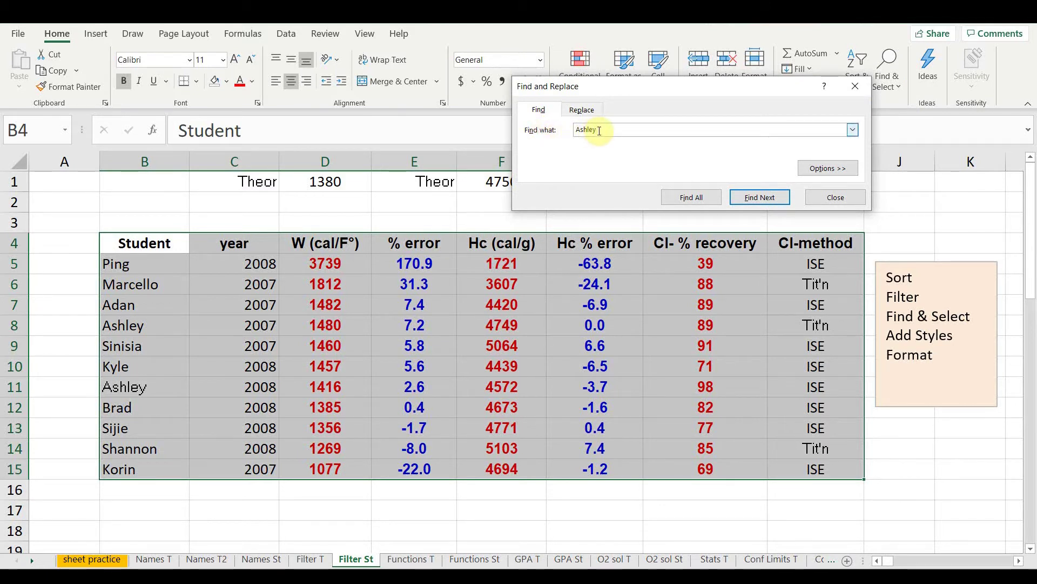
pyautogui.moveTo(600, 130); pyautogui.dragTo(560, 134)
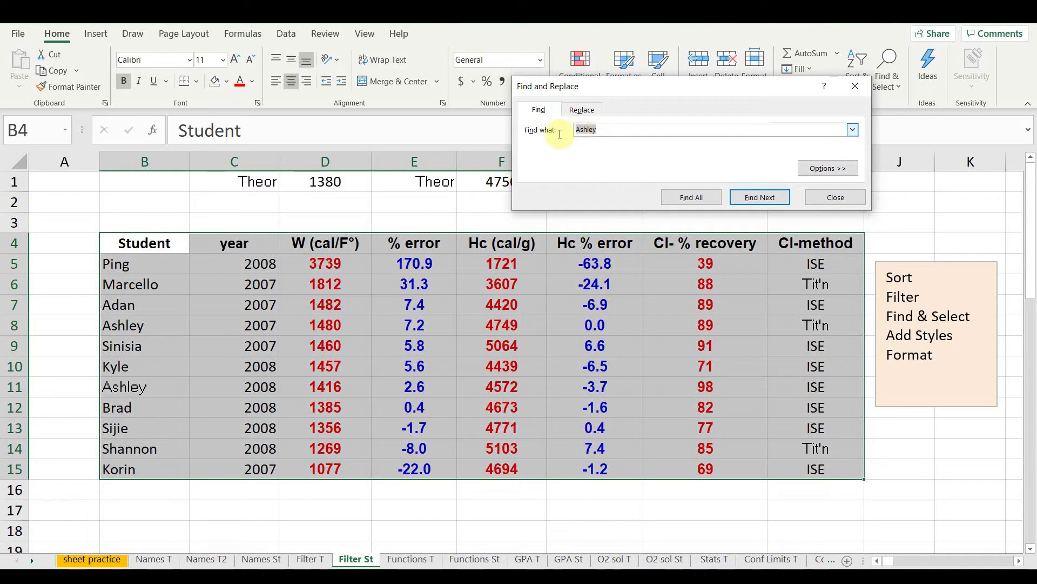
pyautogui.write('A')
pyautogui.click(758, 196)
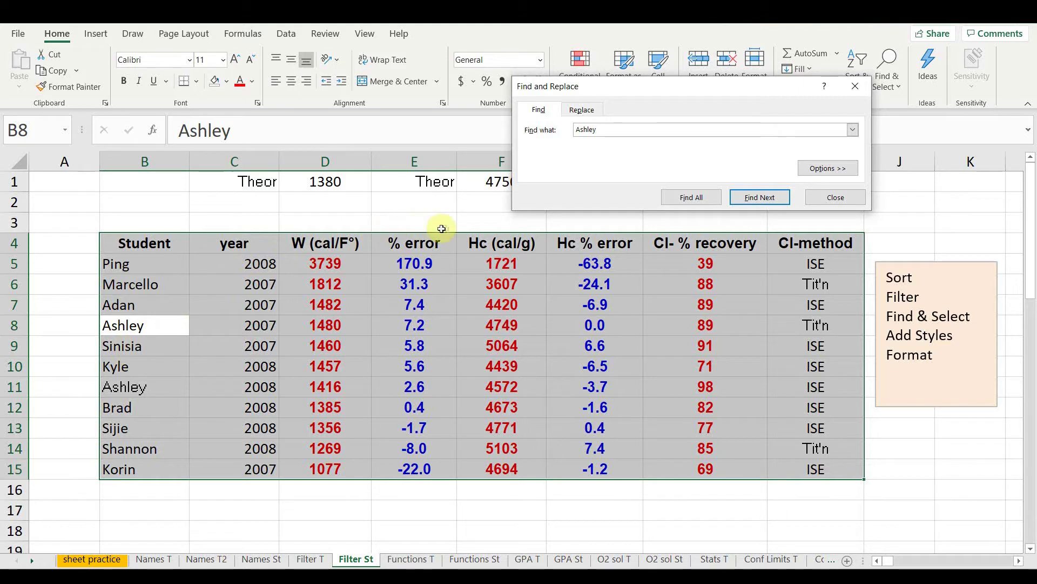
pyautogui.click(741, 197)
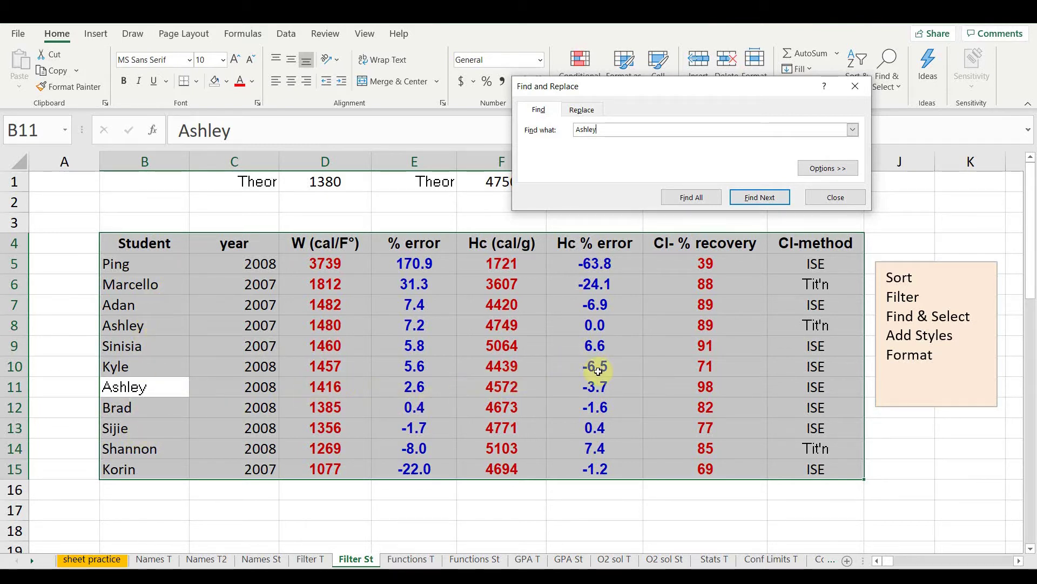
pyautogui.click(824, 202)
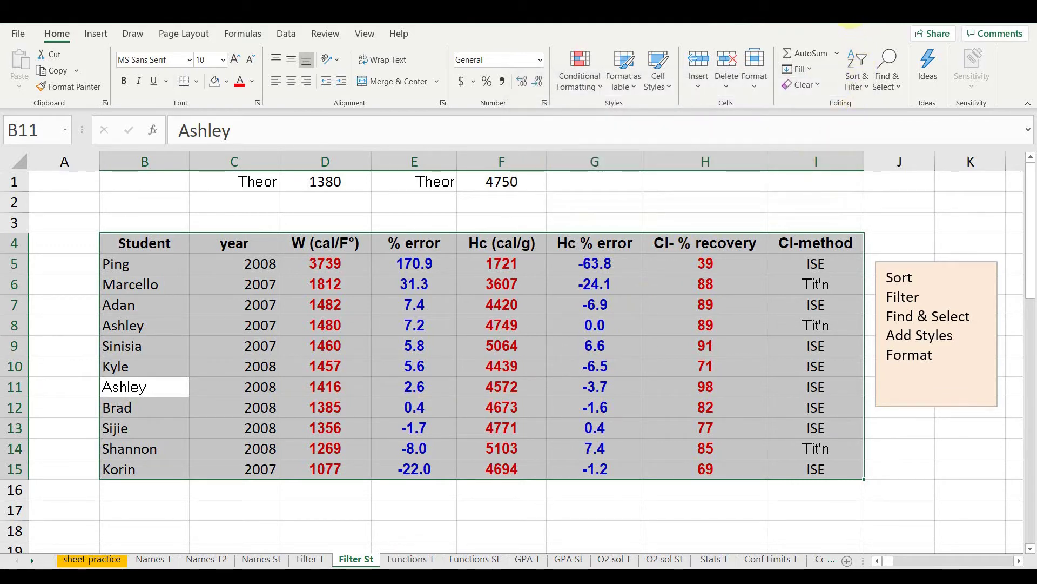
# Replace all occurrences of the student name shared by B8 and B11 with another first name, and check both cells.
pyautogui.hotkey('ctrl', 't')
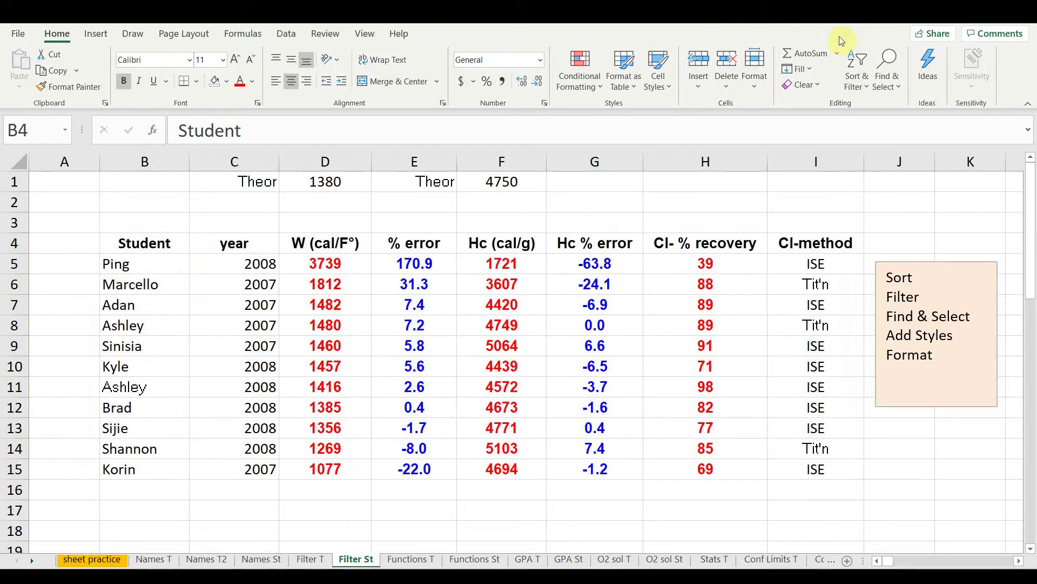
pyautogui.hotkey('ctrl', 'a')
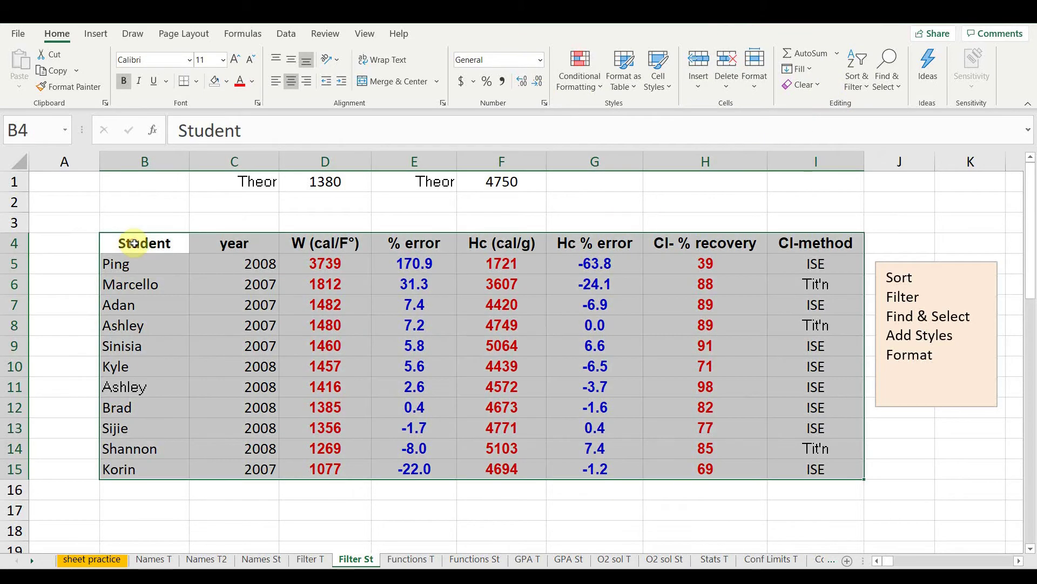
pyautogui.click(898, 88)
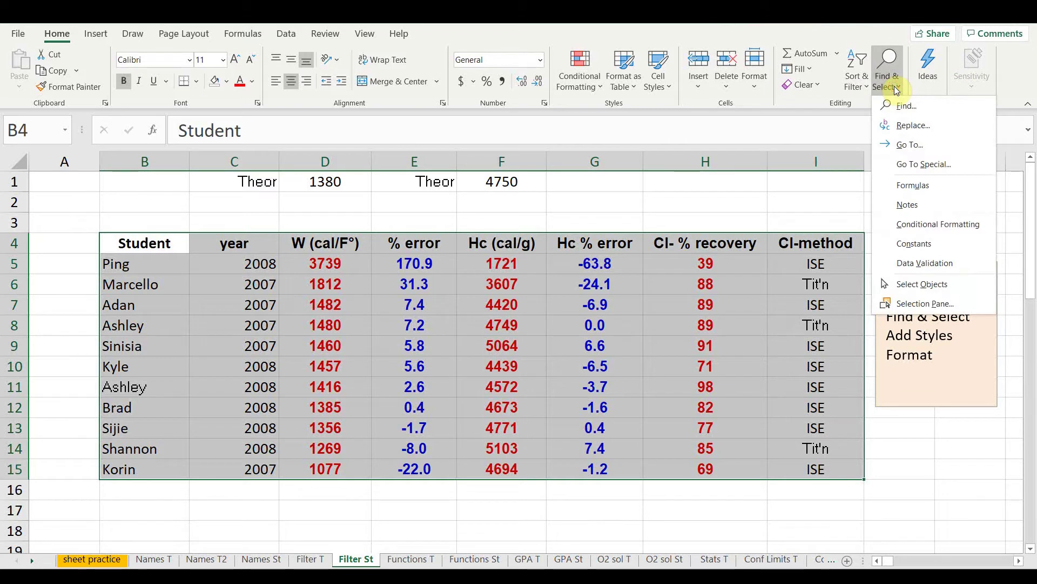
pyautogui.click(903, 104)
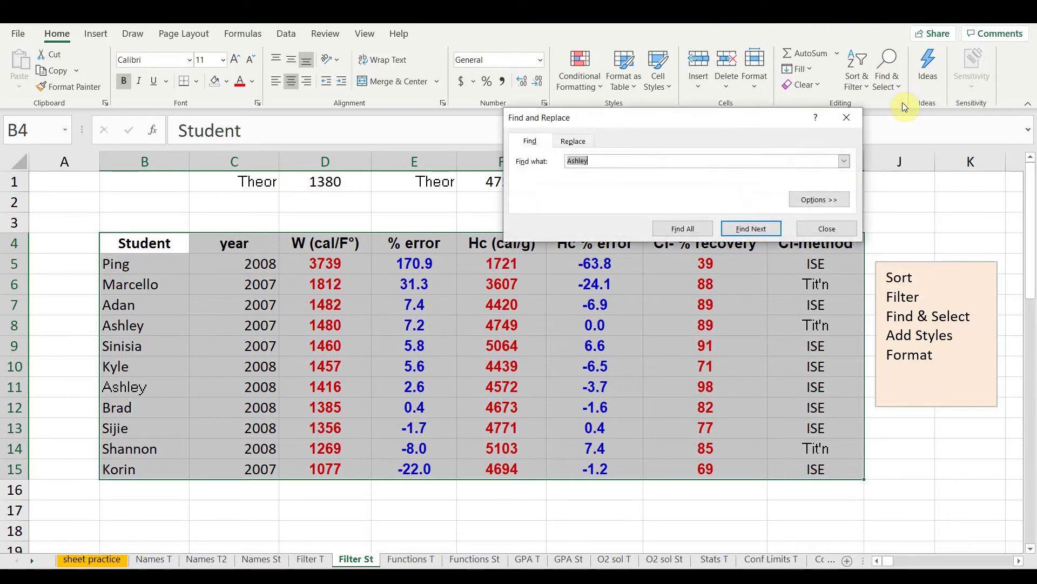
pyautogui.click(587, 145)
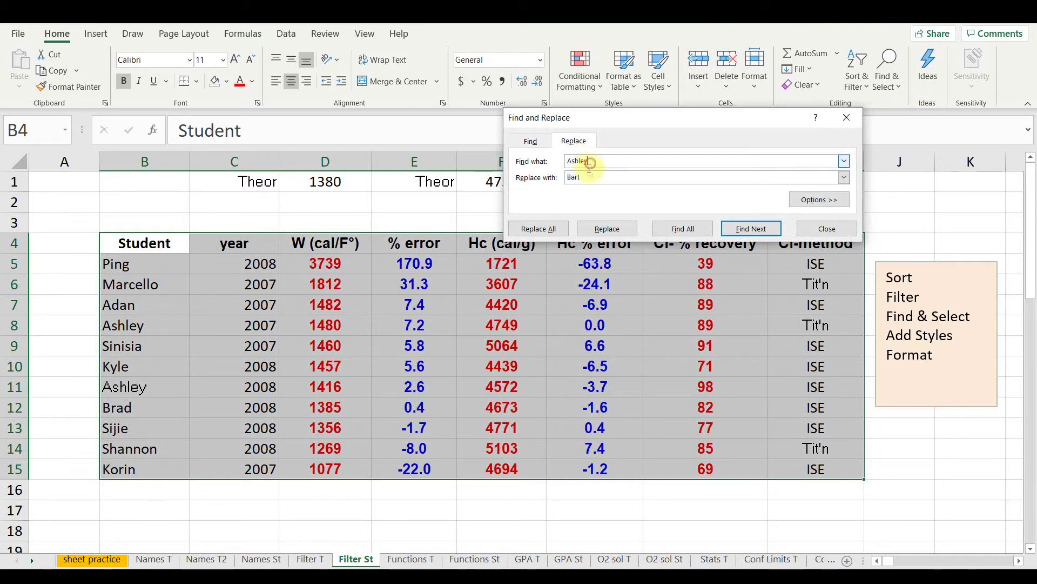
pyautogui.click(582, 177)
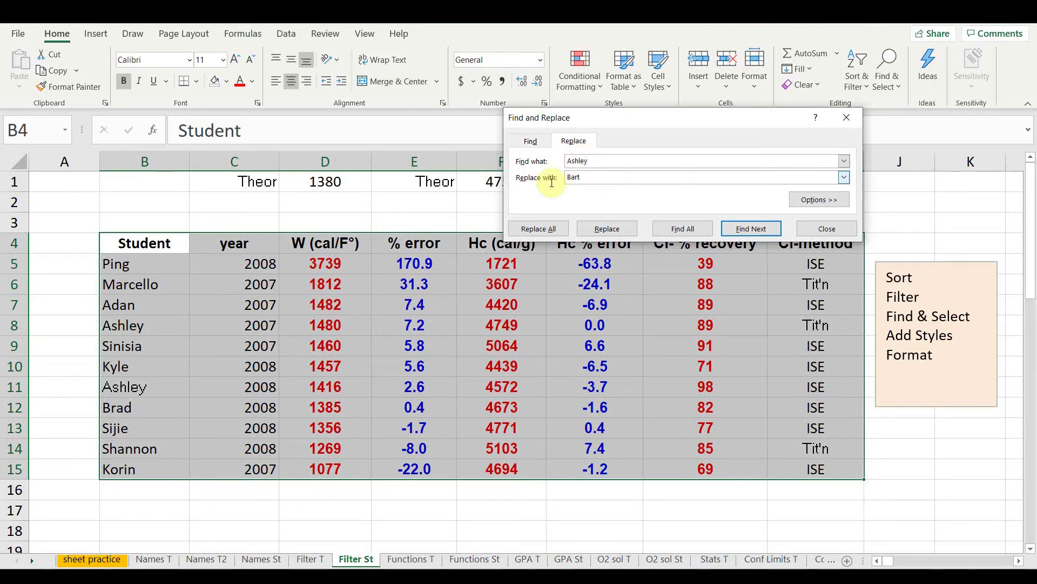
pyautogui.moveTo(566, 177); pyautogui.dragTo(635, 178)
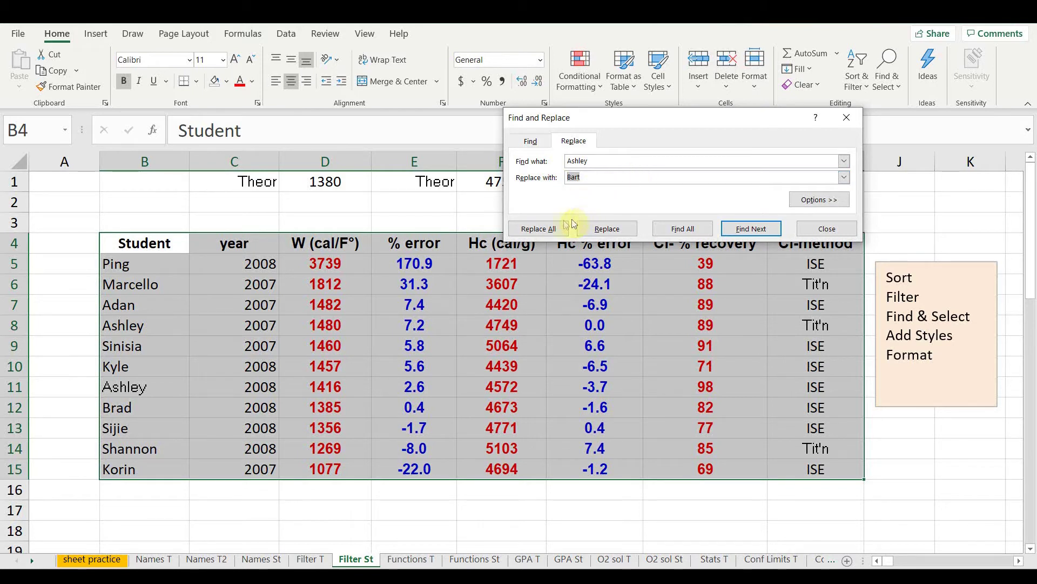
pyautogui.click(552, 229)
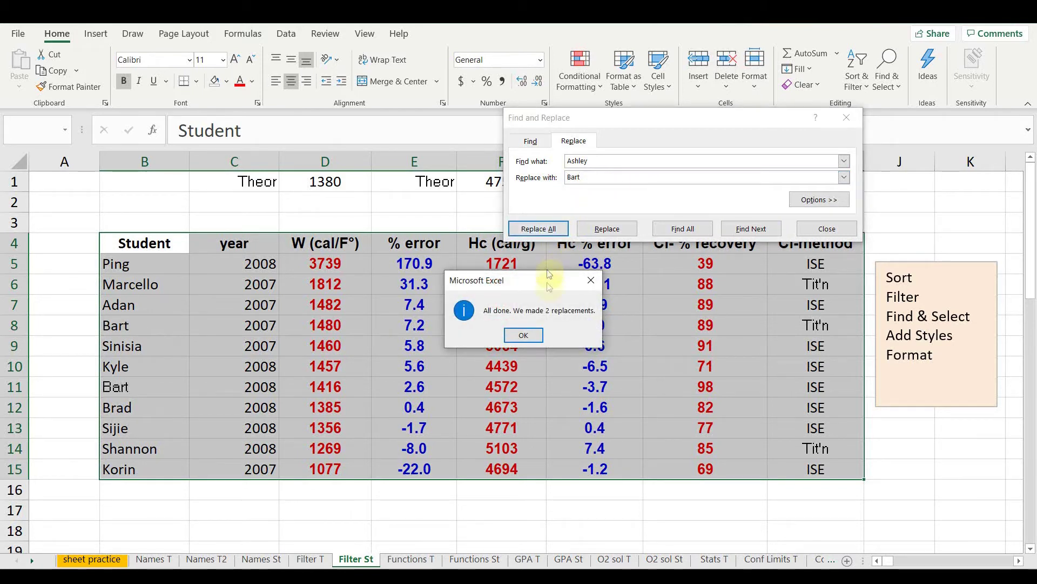
pyautogui.click(520, 338)
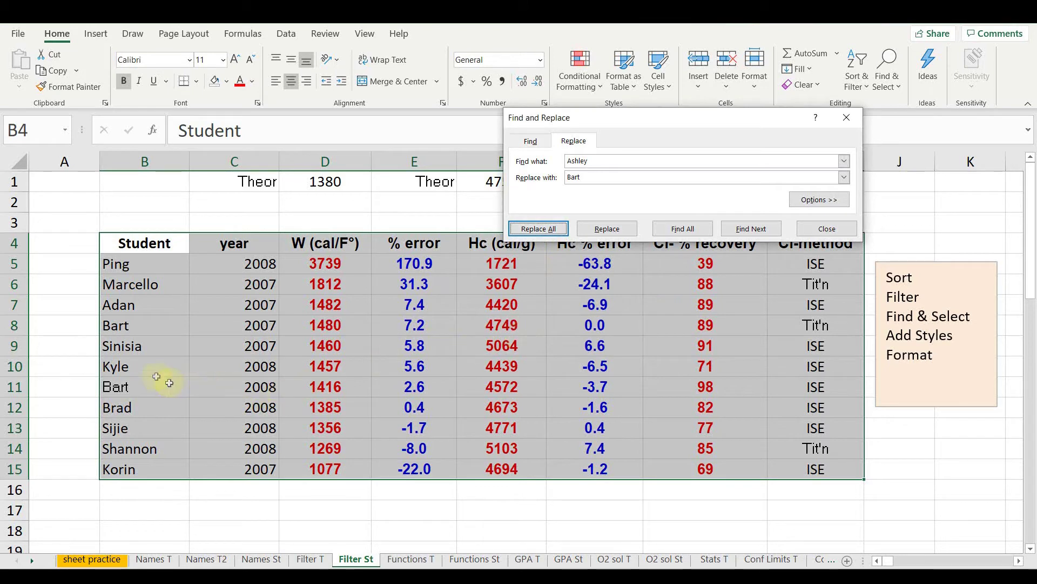
pyautogui.click(116, 390)
pyautogui.click(130, 326)
pyautogui.click(130, 388)
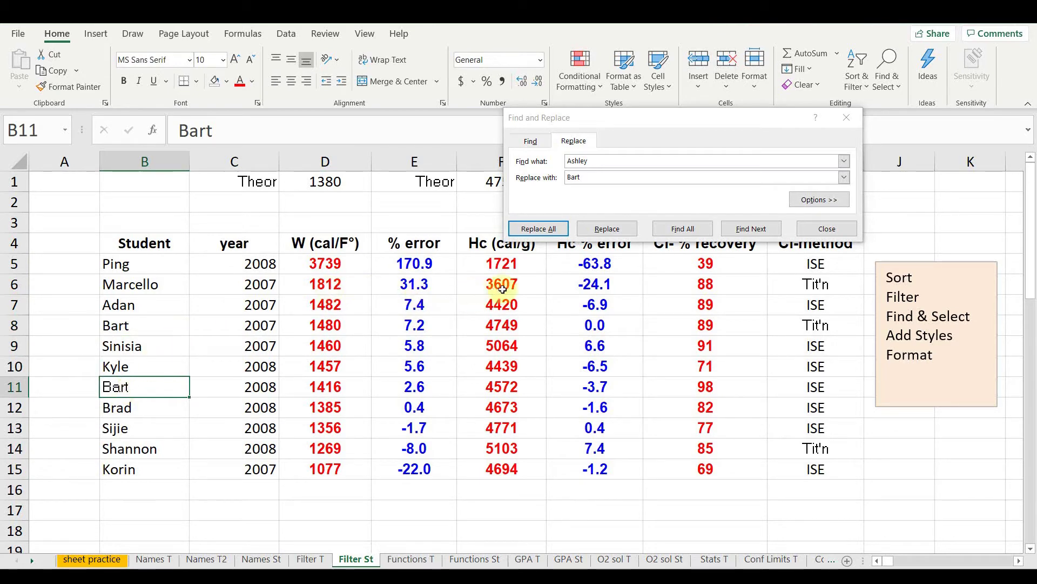
pyautogui.click(826, 229)
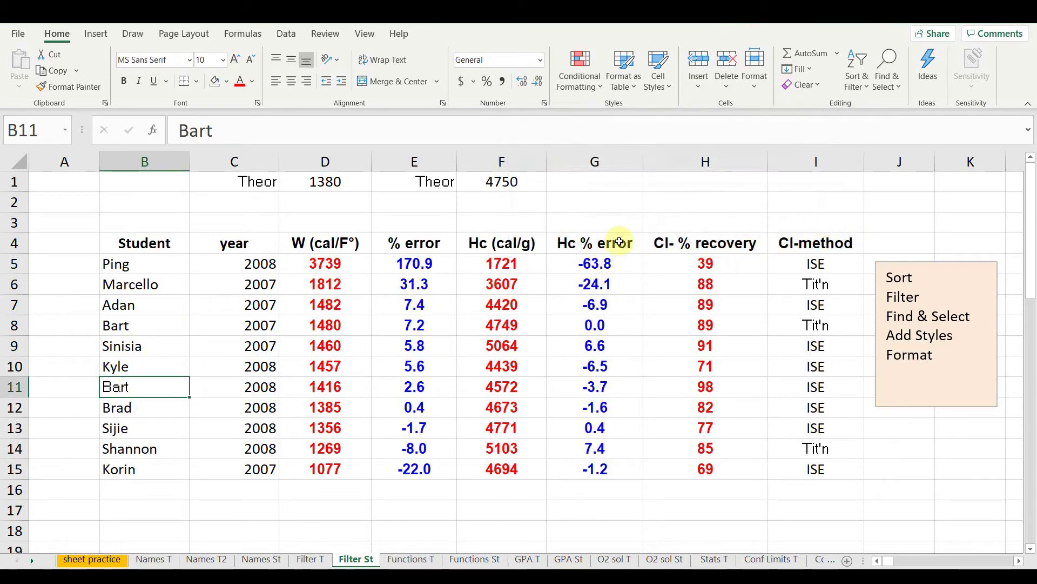
# Undo the student name replacement and deselect the table.
pyautogui.hotkey('ctrl', 'z')
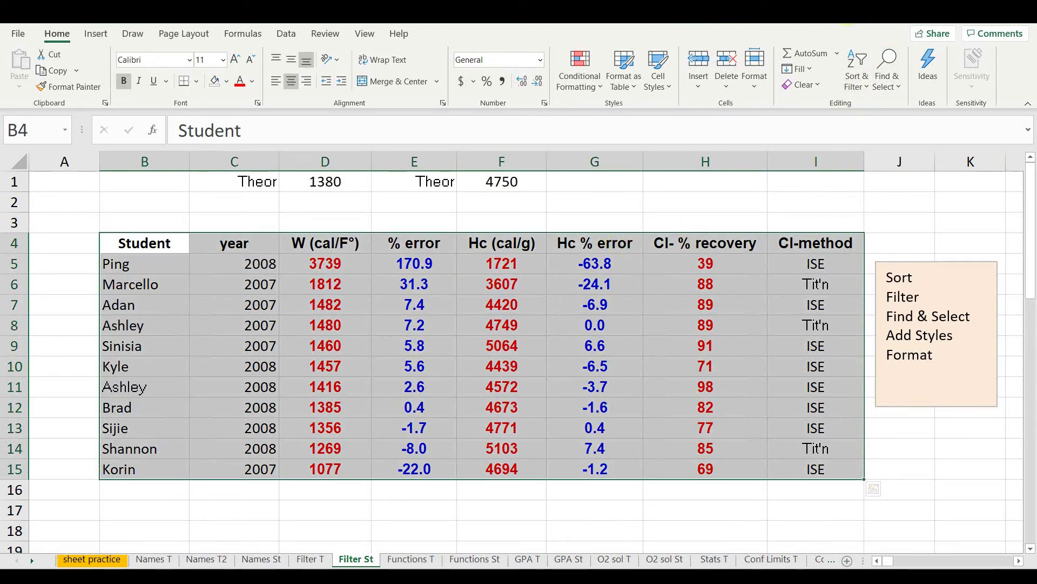
pyautogui.hotkey('ctrl', 'z')
pyautogui.hotkey('ctrl', 'z')
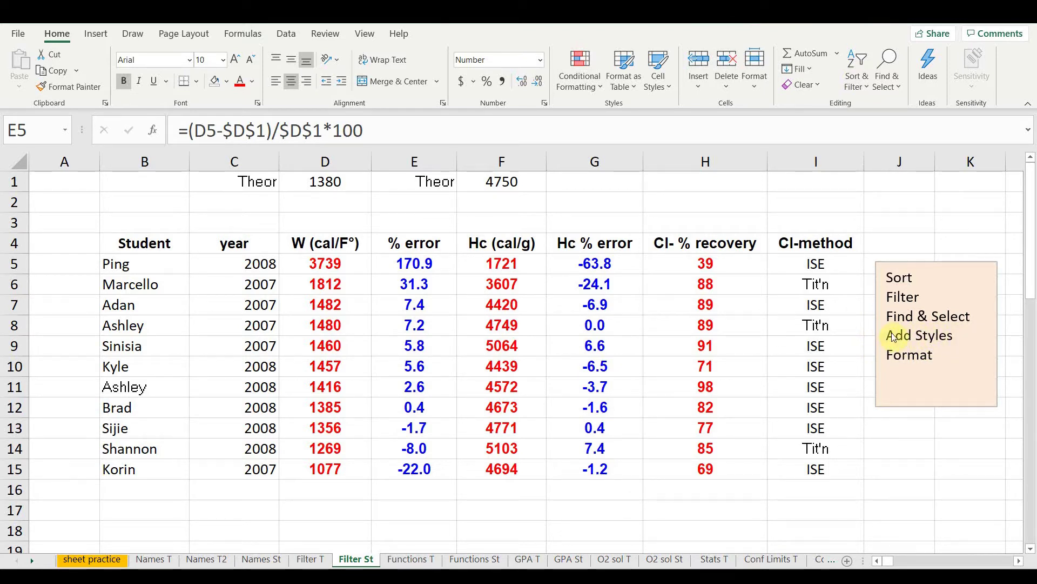
pyautogui.click(625, 182)
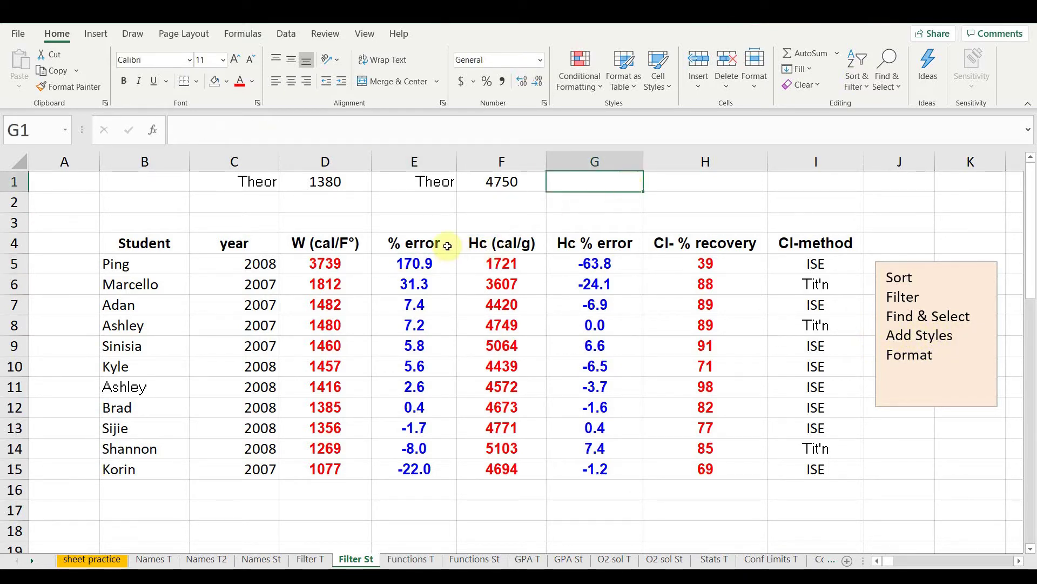
# Apply green gradient-fill data bars to the % error values in E5:E15, and undo them.
pyautogui.click(418, 259)
pyautogui.moveTo(418, 260)
pyautogui.mouseDown()
pyautogui.moveTo(410, 428)
pyautogui.moveTo(396, 473)
pyautogui.mouseUp()
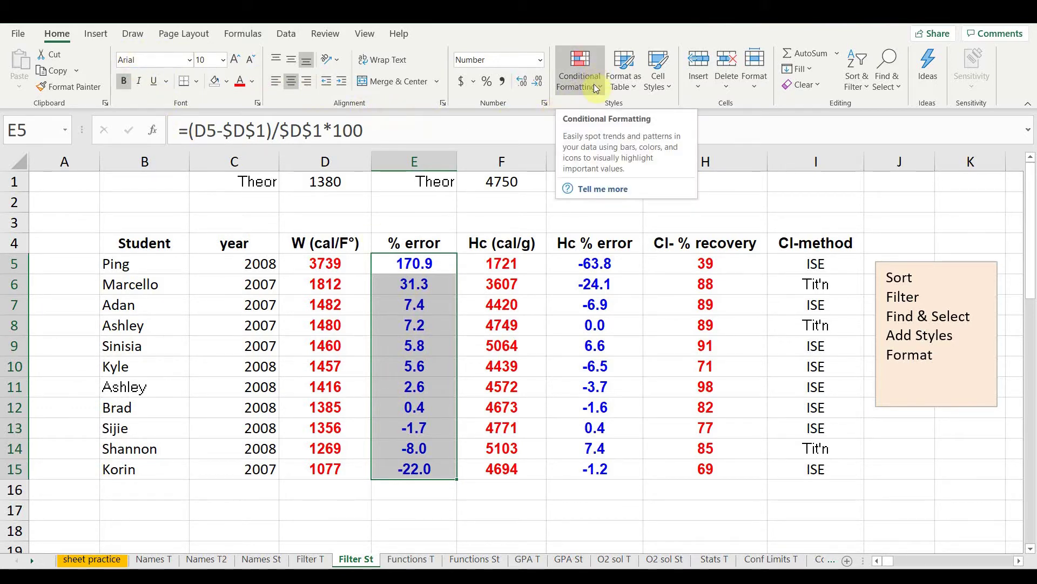
pyautogui.click(580, 75)
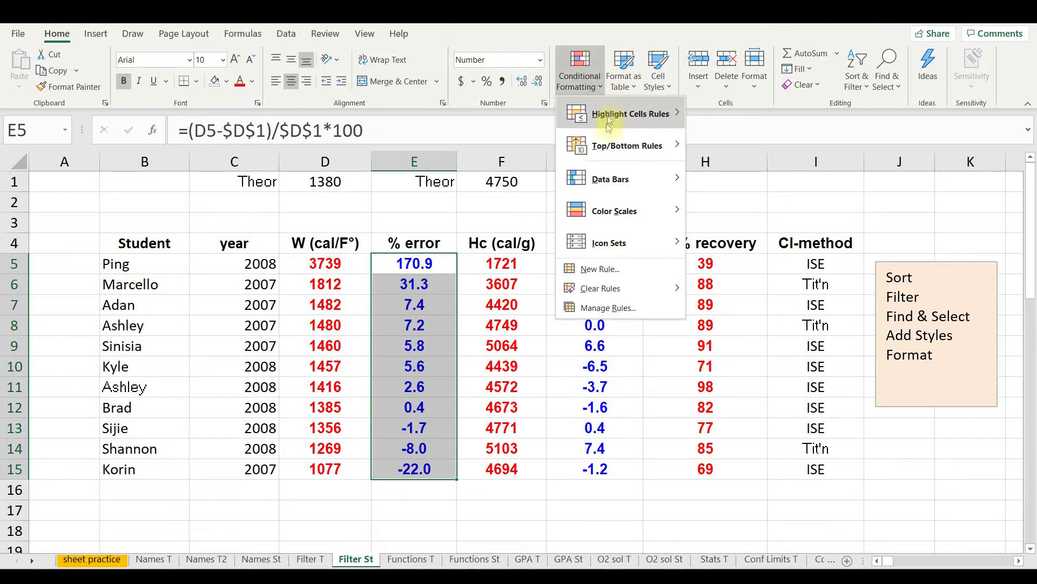
pyautogui.moveTo(592, 176)
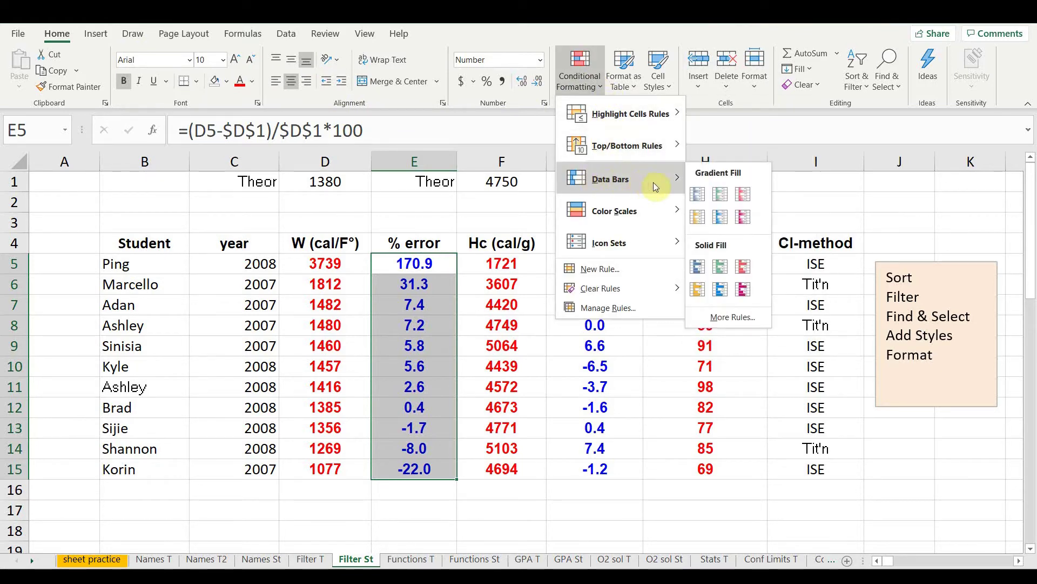
pyautogui.click(721, 196)
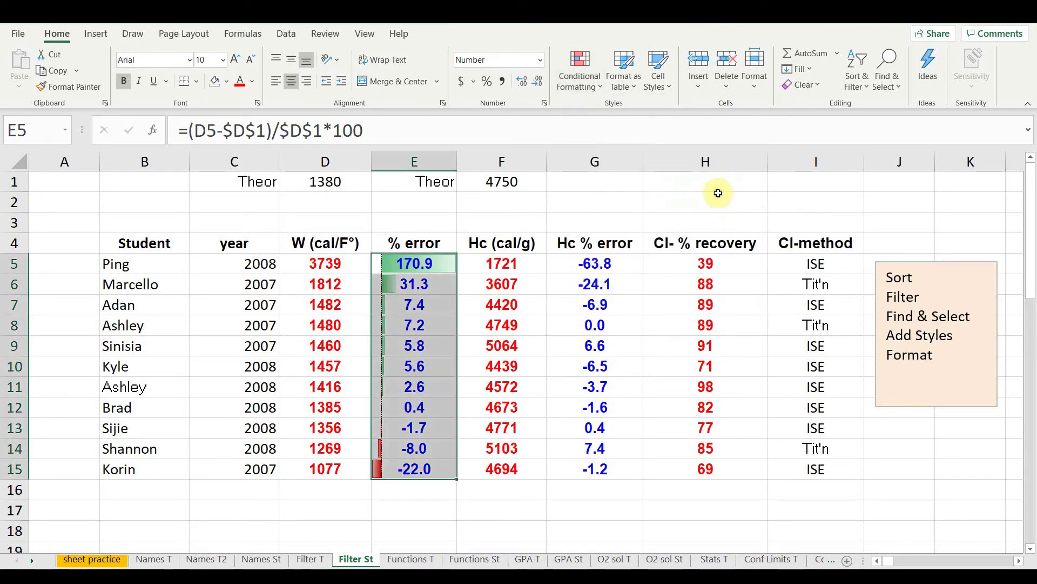
pyautogui.click(441, 220)
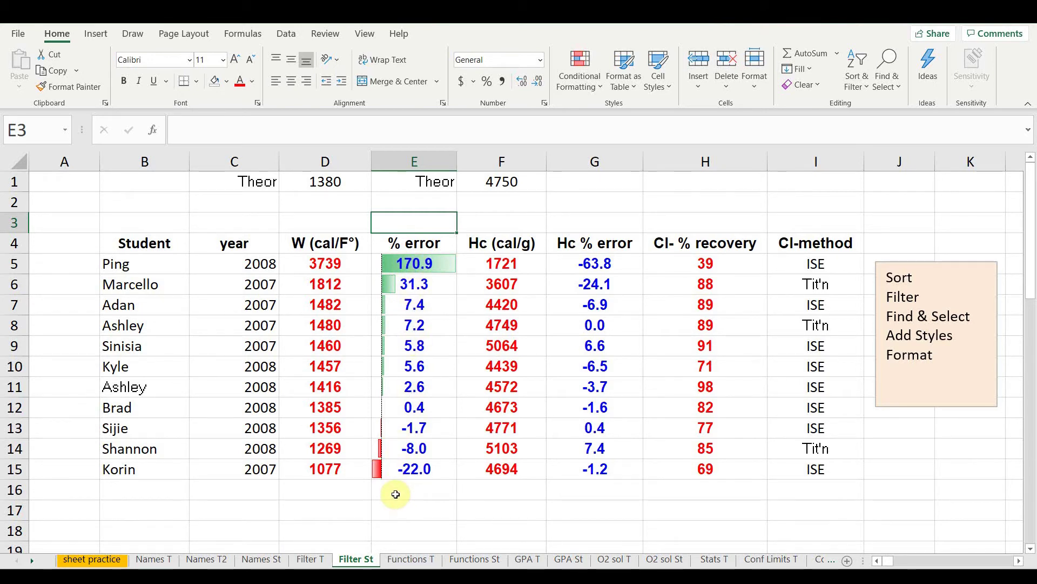
pyautogui.hotkey('ctrl', 'z')
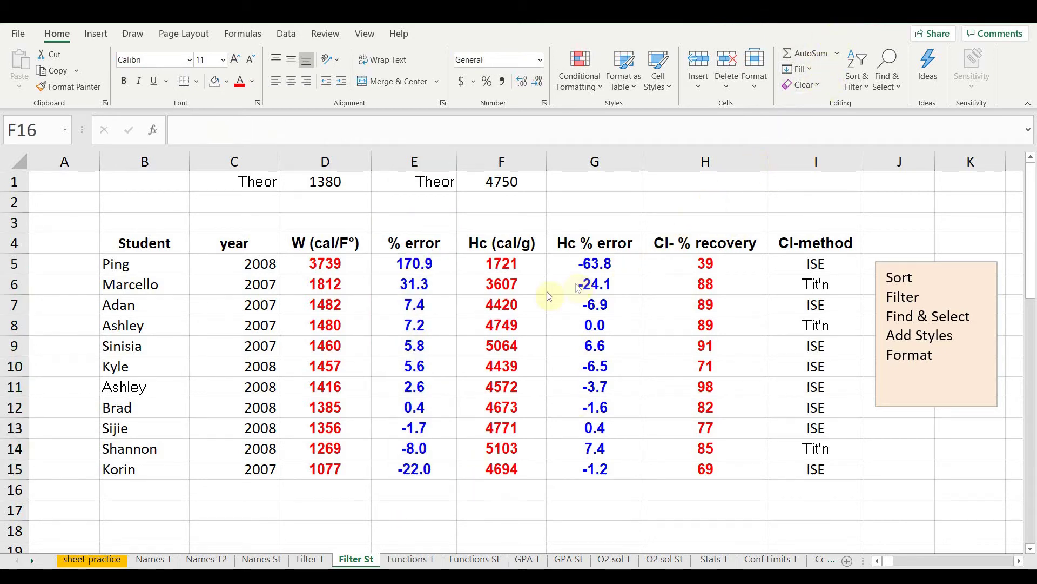
# Apply a three-colour scale with green for low and red for high values to Hc (cal/g) in F5:F15, and undo it.
pyautogui.click(510, 263)
pyautogui.moveTo(510, 263); pyautogui.dragTo(486, 466)
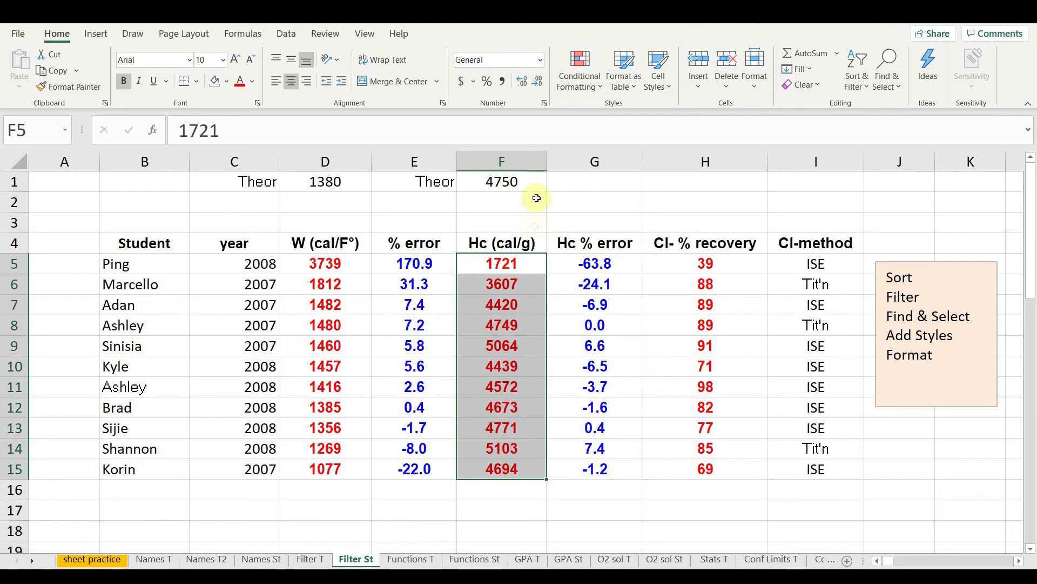
pyautogui.click(597, 89)
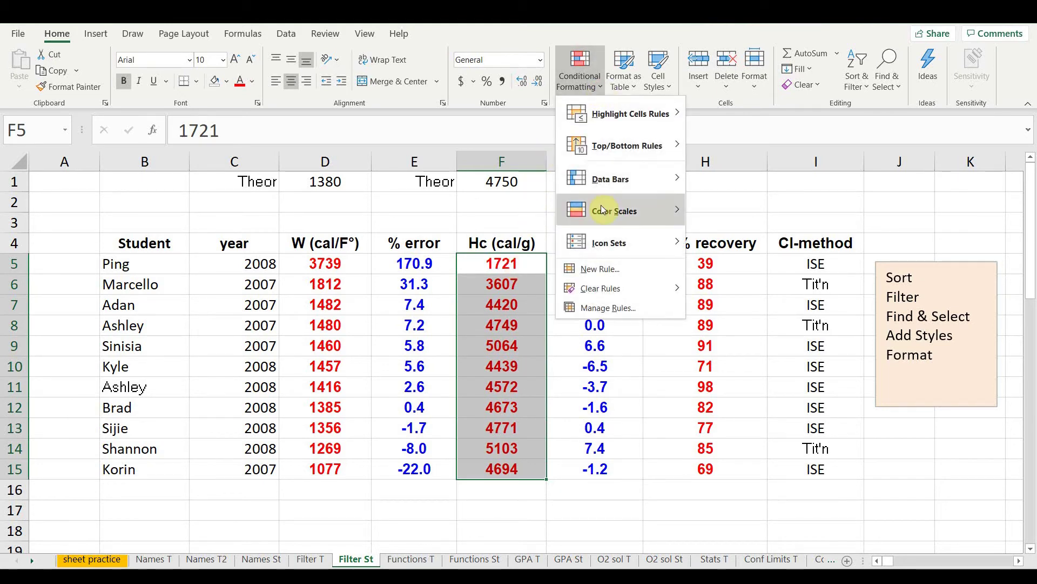
pyautogui.moveTo(601, 205)
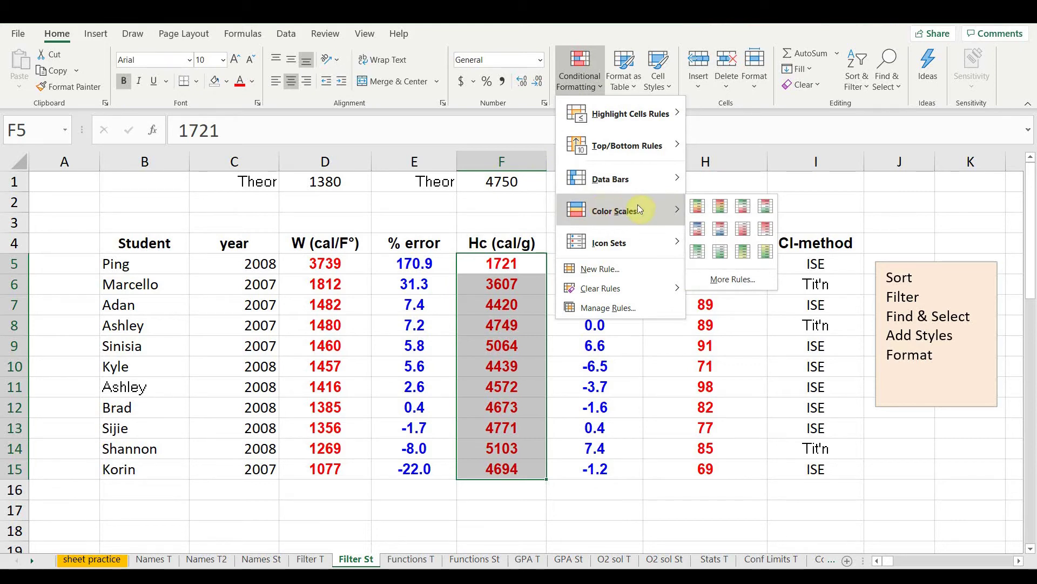
pyautogui.click(724, 208)
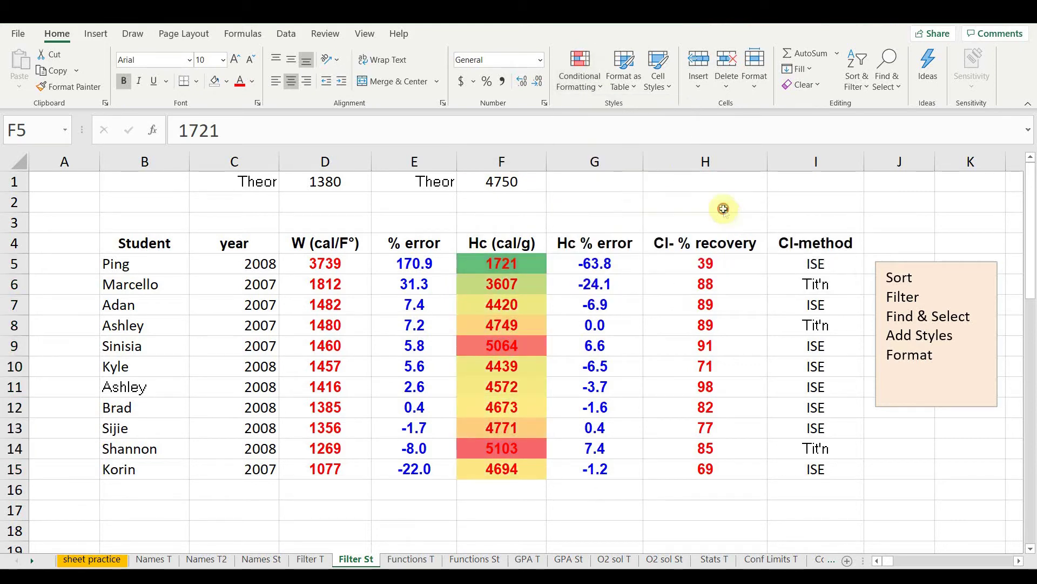
pyautogui.click(559, 505)
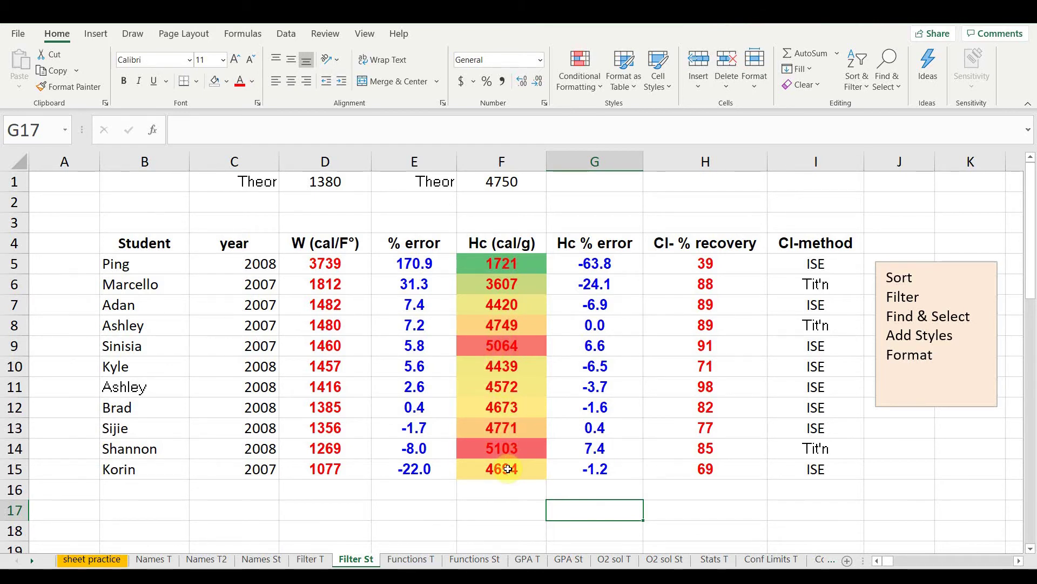
pyautogui.hotkey('ctrl', 'z')
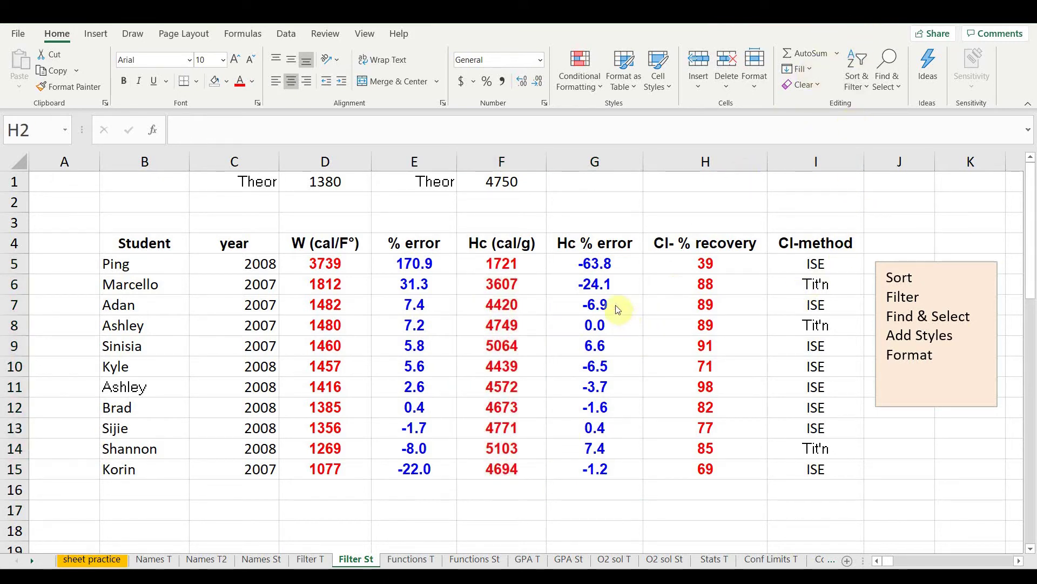
# Highlight Hc % error values in G5:G15 that are less than -10 using Light Red Fill with Dark Red Text.
pyautogui.moveTo(607, 263); pyautogui.dragTo(582, 468)
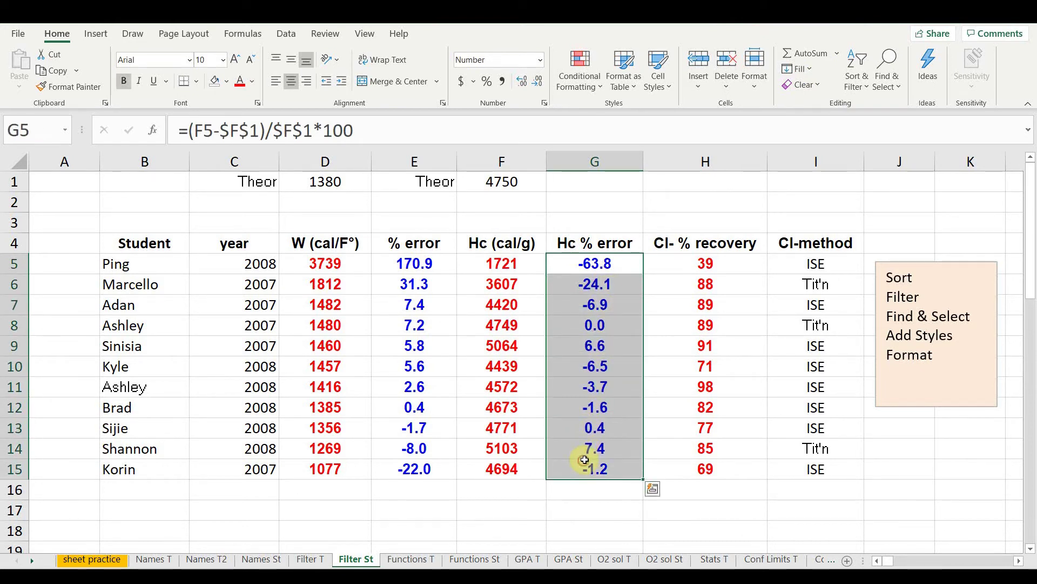
pyautogui.click(597, 88)
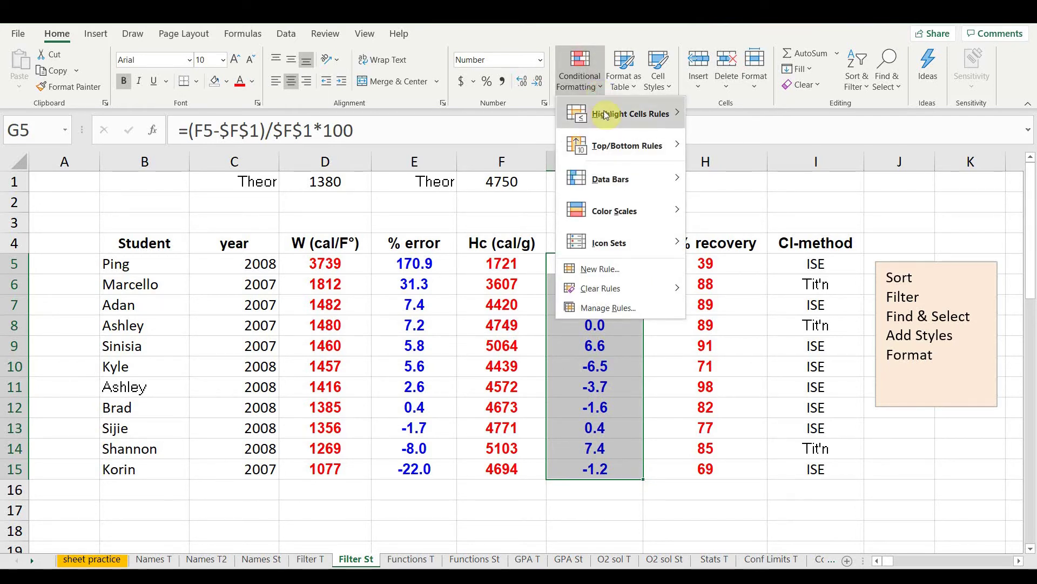
pyautogui.click(606, 113)
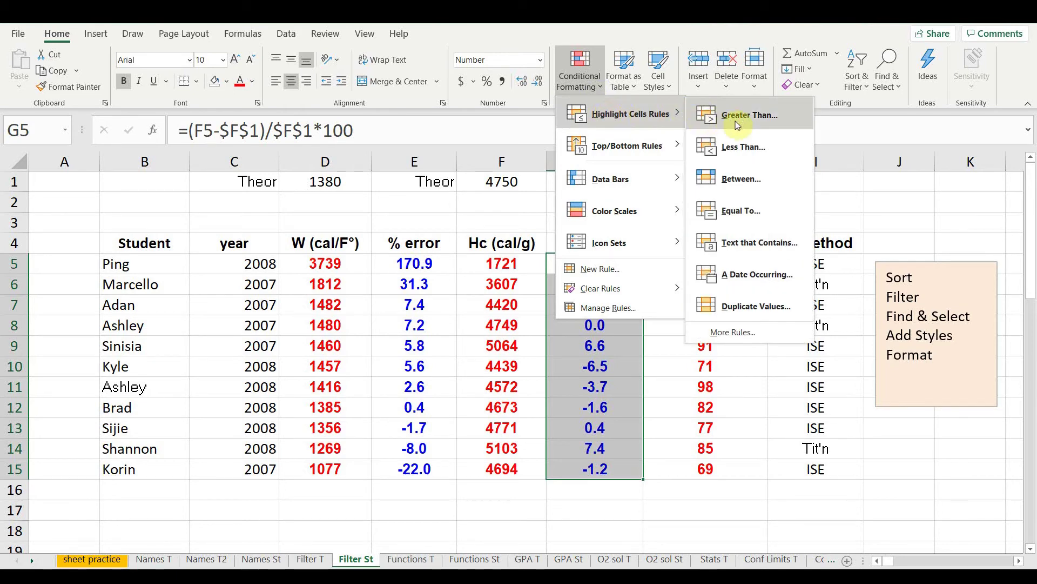
pyautogui.click(730, 144)
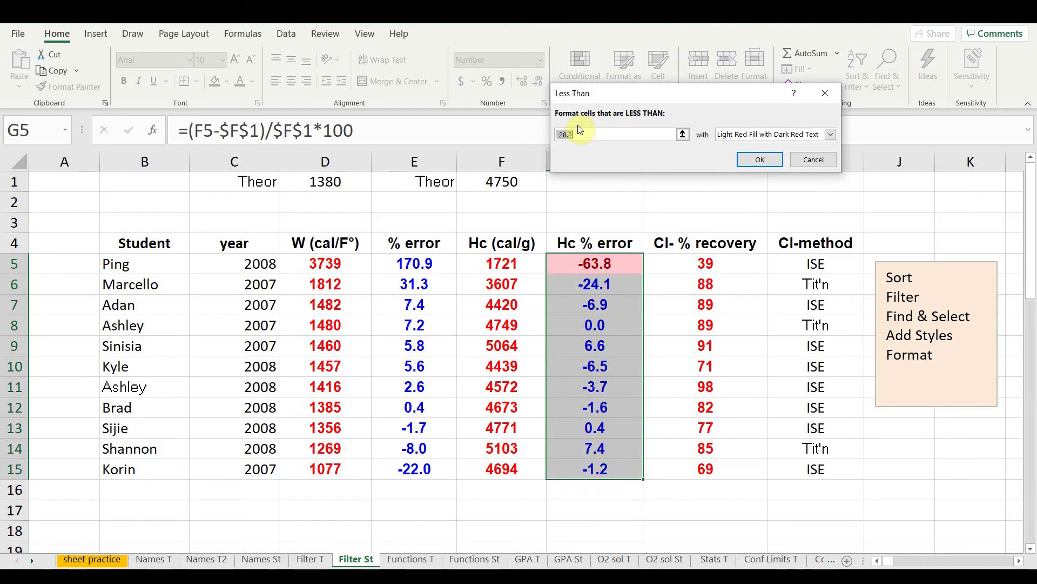
pyautogui.moveTo(599, 134); pyautogui.dragTo(544, 132)
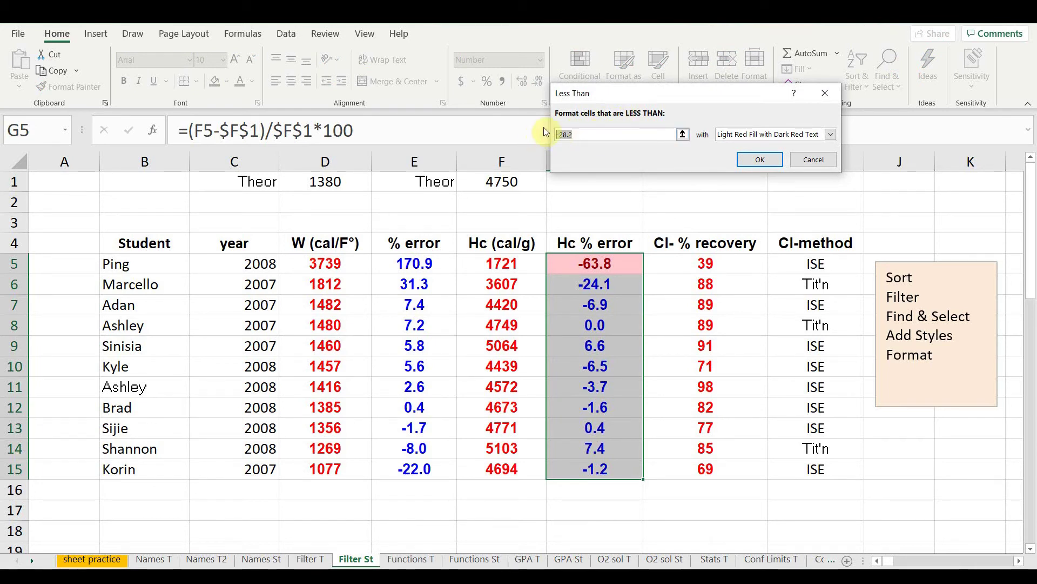
pyautogui.write('-')
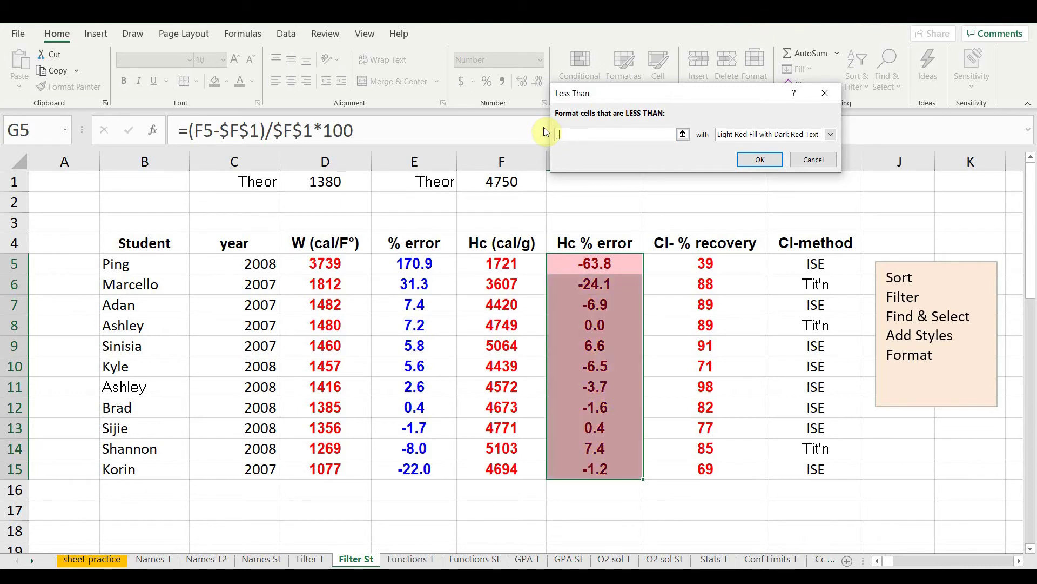
pyautogui.write('10')
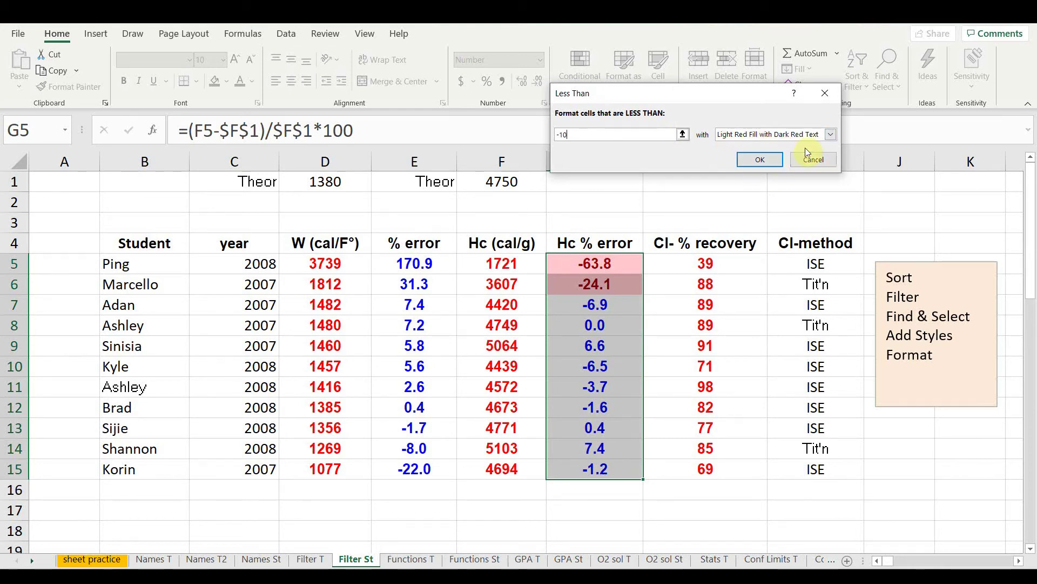
pyautogui.click(831, 135)
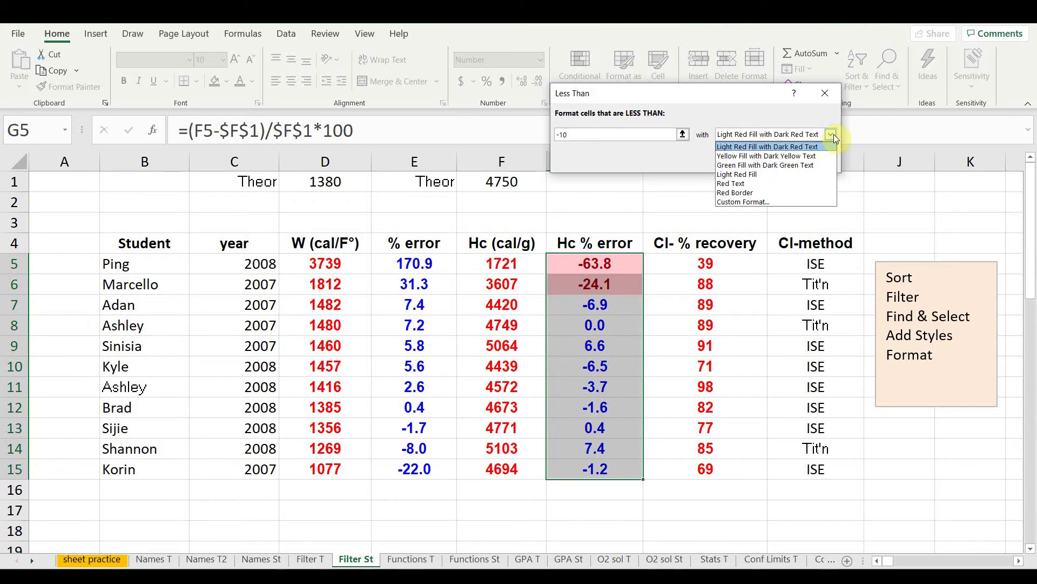
pyautogui.click(835, 138)
pyautogui.click(767, 159)
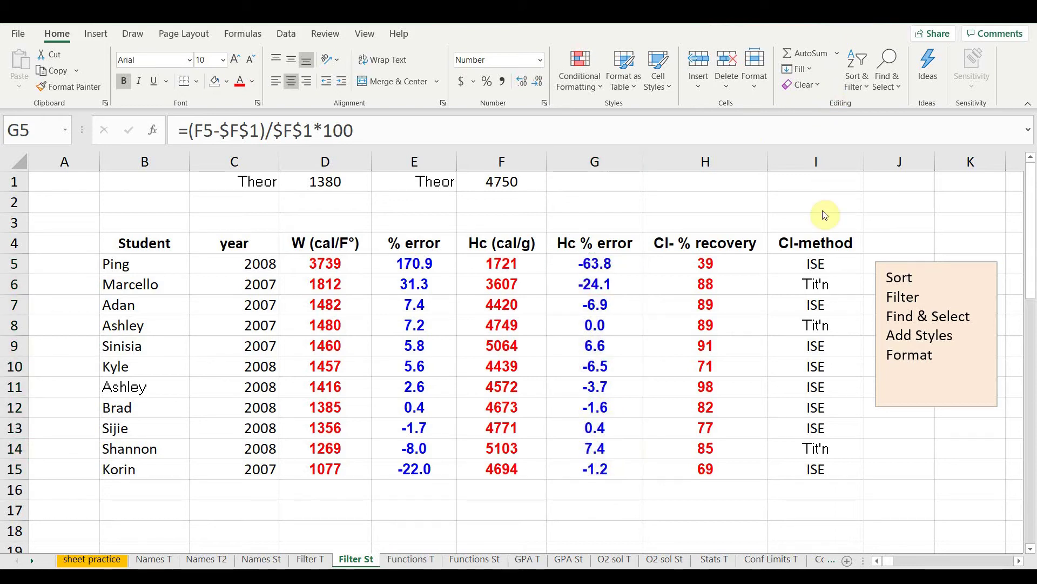
# Highlight Cl- % recovery values in H5:H15 greater than 90 using Light Red Fill with Dark Red Text, and undo it.
pyautogui.click(711, 264)
pyautogui.moveTo(711, 265); pyautogui.dragTo(711, 470)
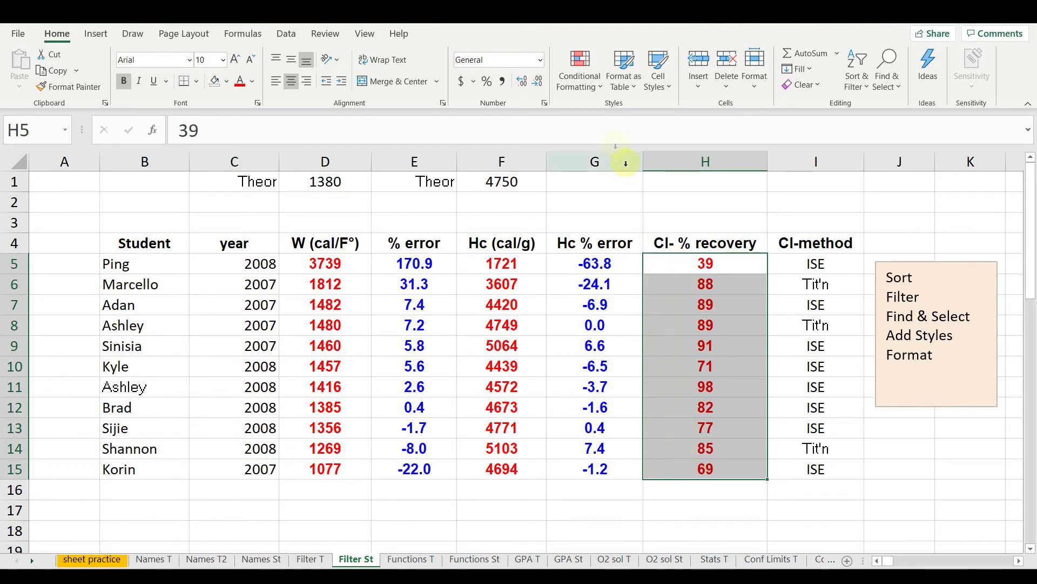
pyautogui.click(599, 92)
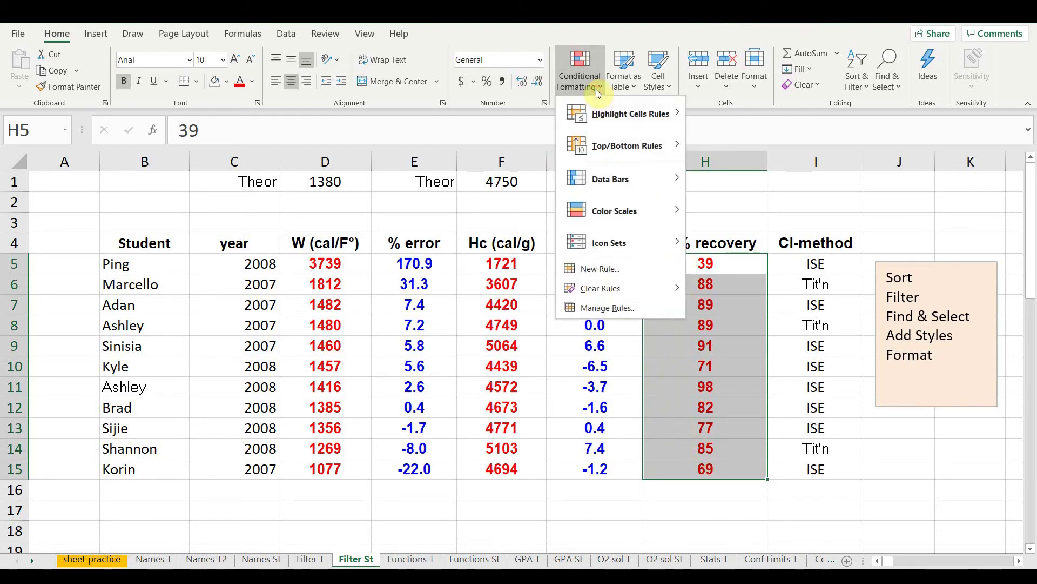
pyautogui.moveTo(616, 114)
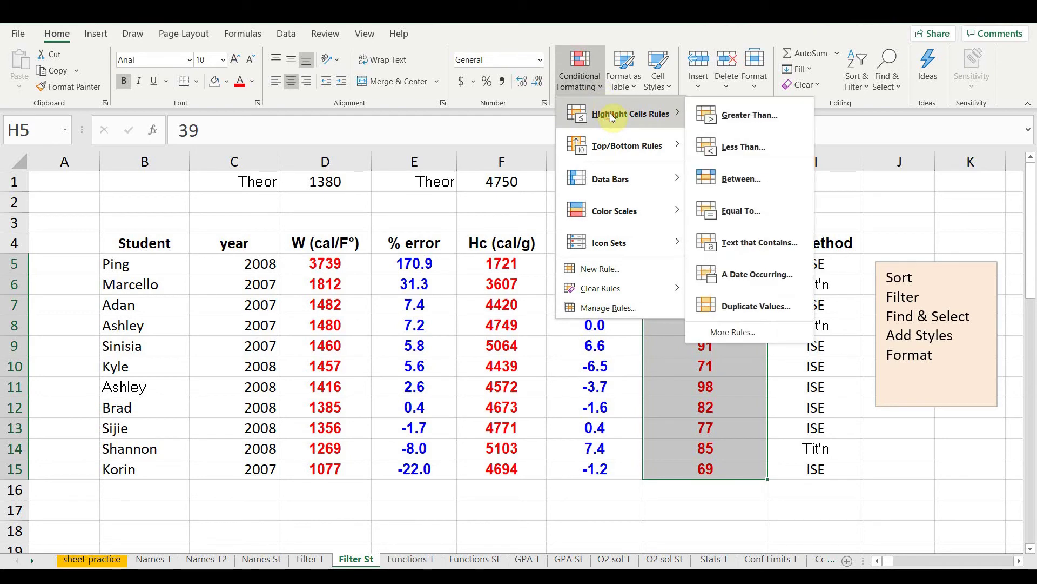
pyautogui.click(739, 118)
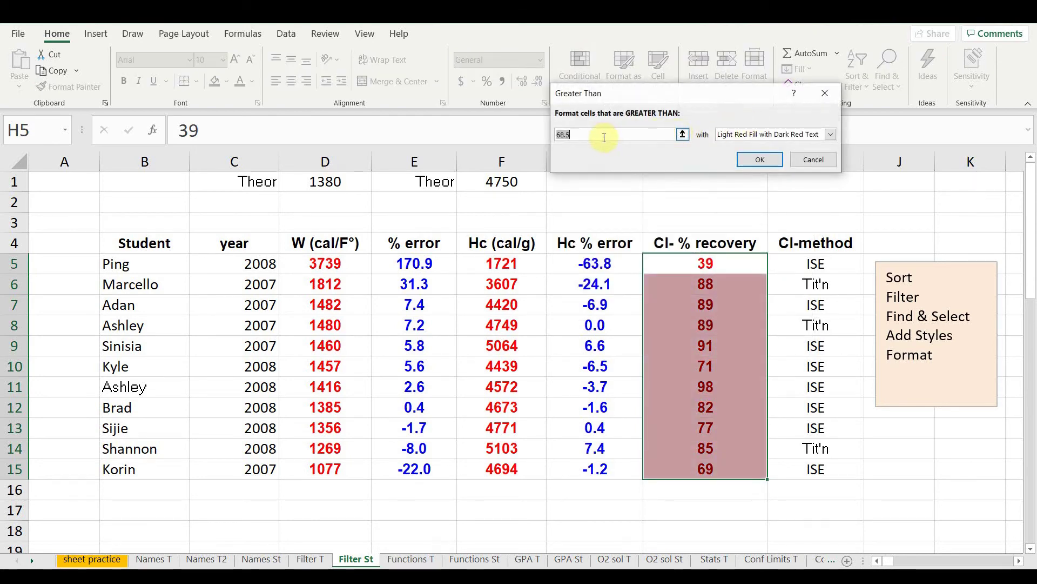
pyautogui.write('90')
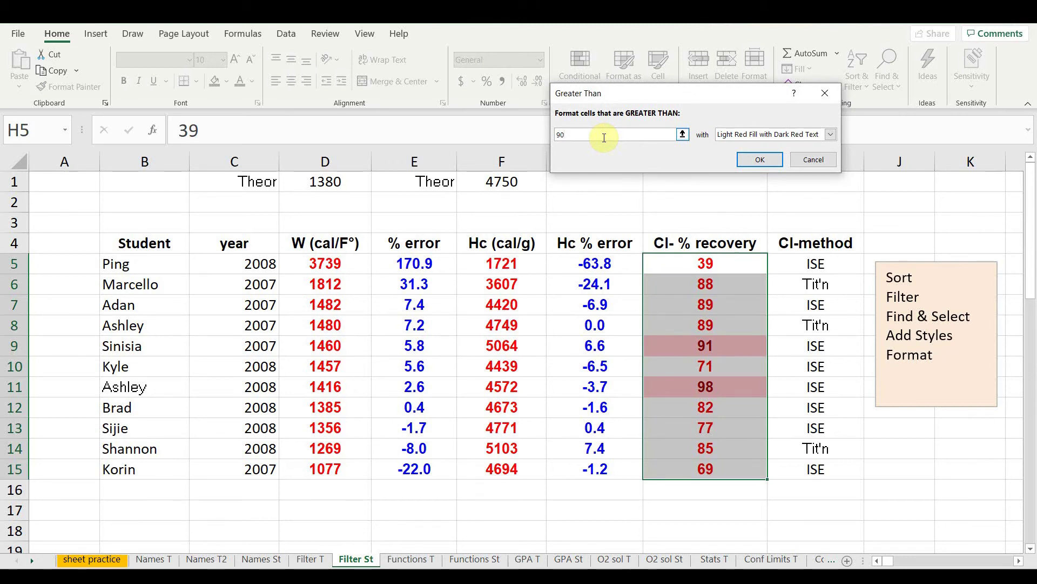
pyautogui.click(758, 160)
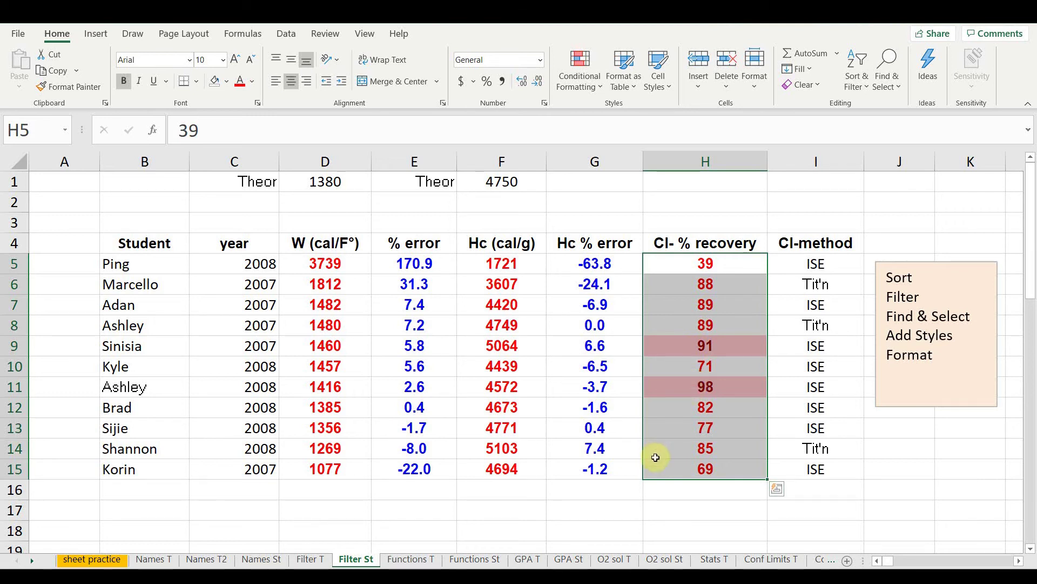
pyautogui.hotkey('ctrl', 'z')
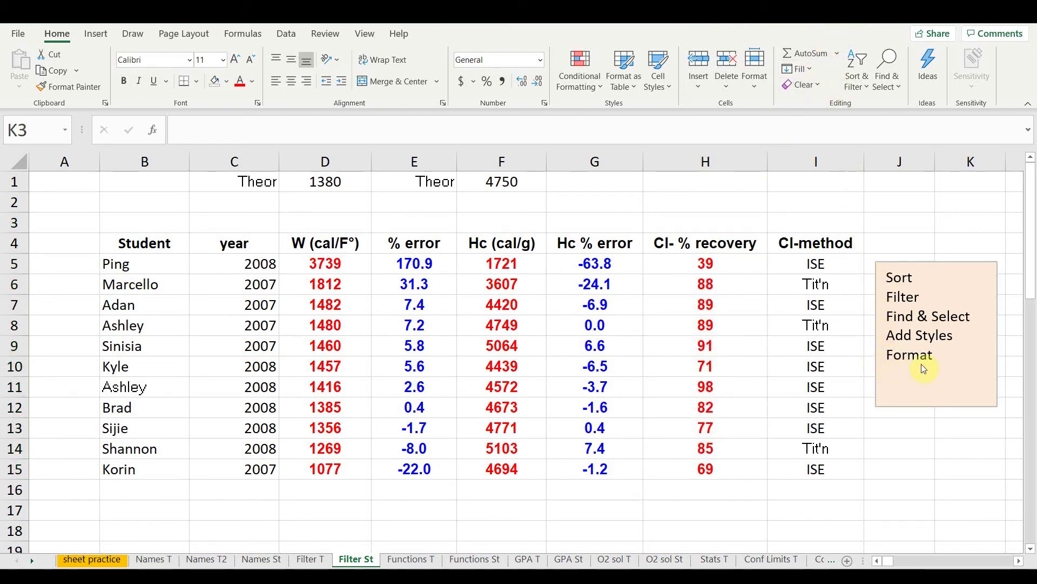
# Format the data range B5:I15 as a table in a medium green banded style, without treating its first row as headers.
pyautogui.moveTo(157, 271); pyautogui.dragTo(780, 469)
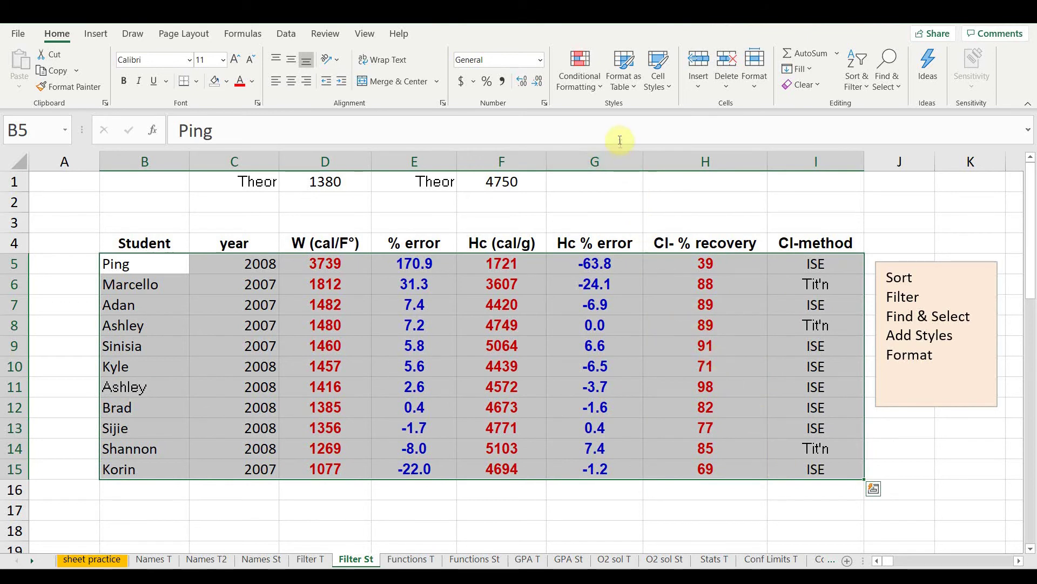
pyautogui.click(632, 95)
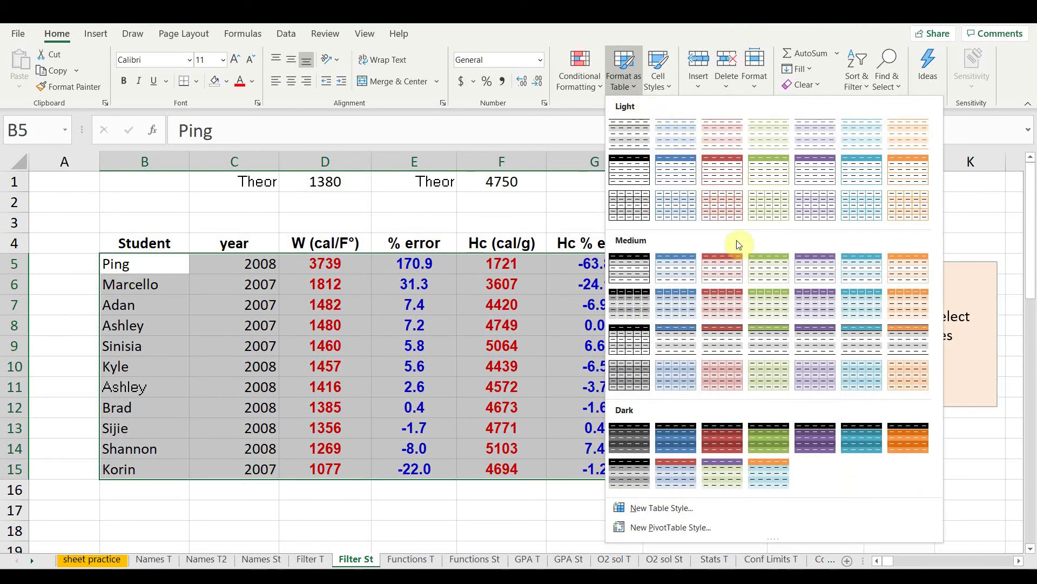
pyautogui.click(774, 276)
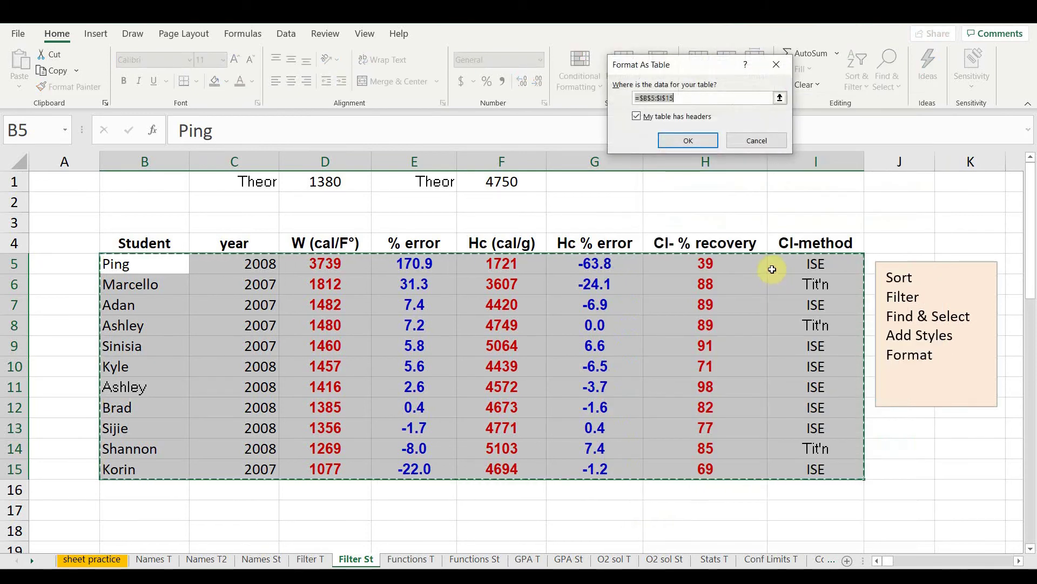
pyautogui.click(649, 119)
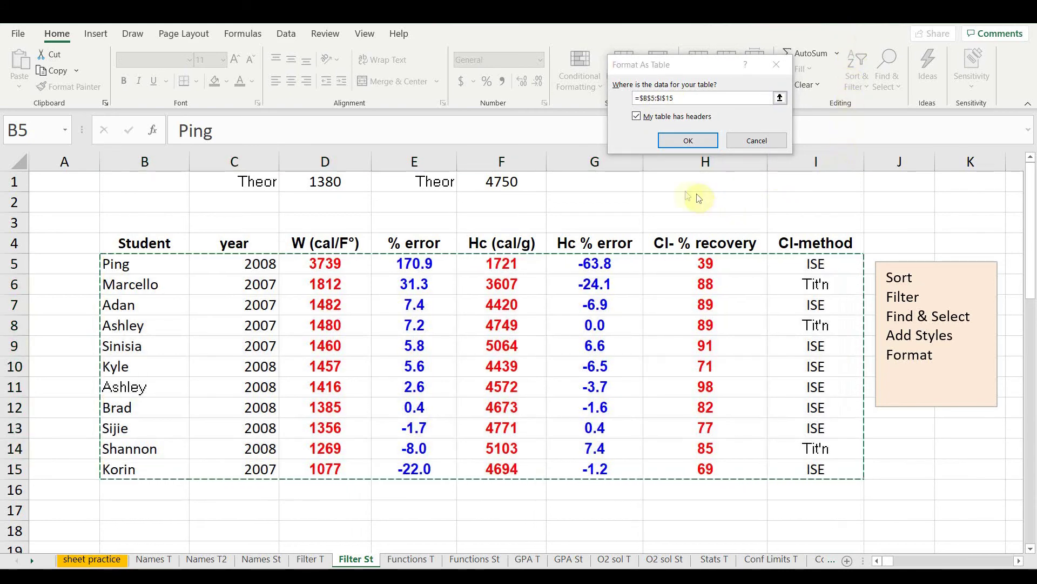
pyautogui.click(636, 116)
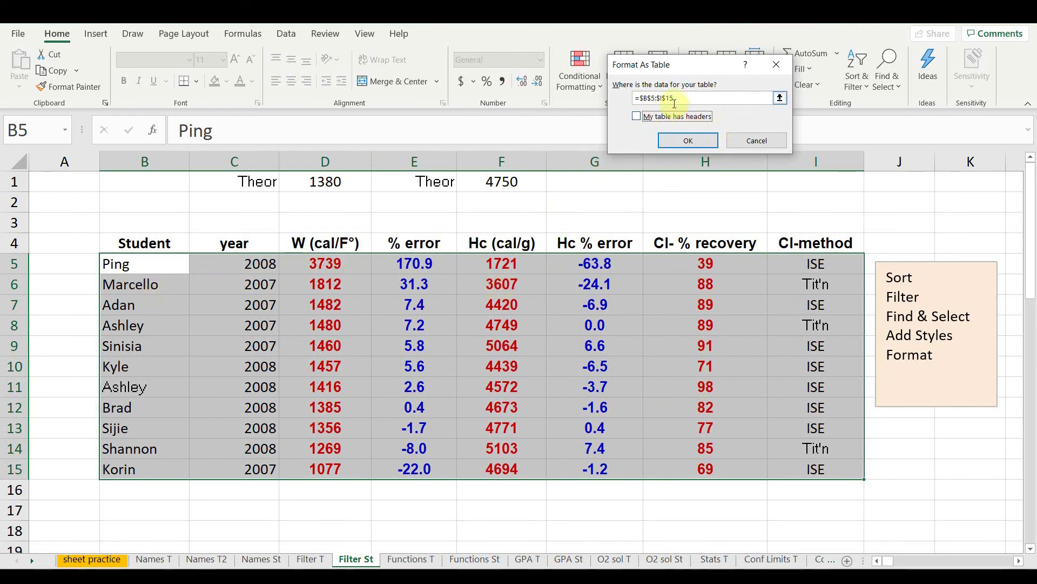
pyautogui.click(687, 140)
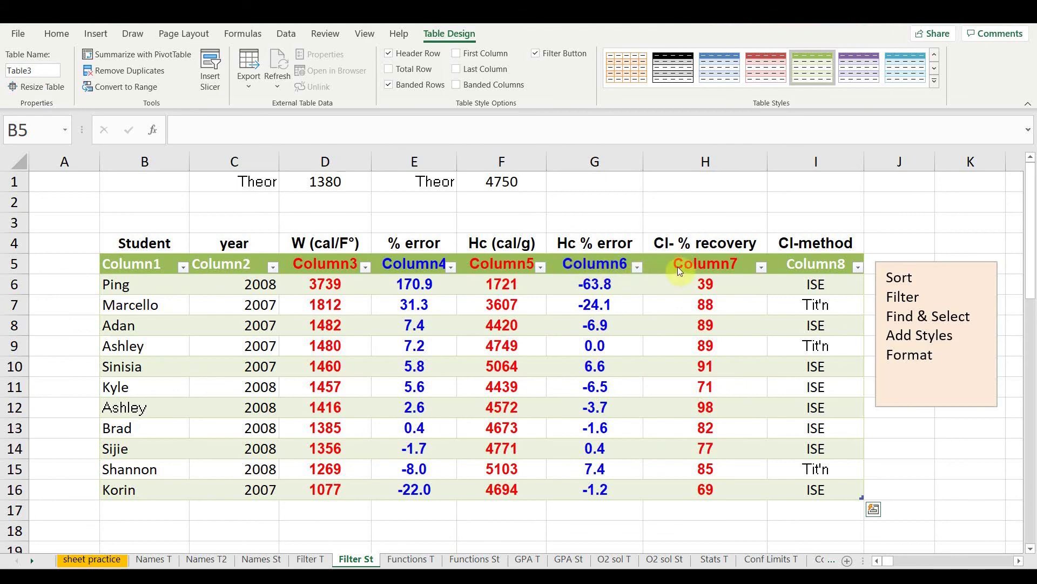
# Select the whole new table and change its table style to the dark green one with a black header row.
pyautogui.hotkey('ctrl', 'a')
pyautogui.click(759, 267)
pyautogui.click(760, 267)
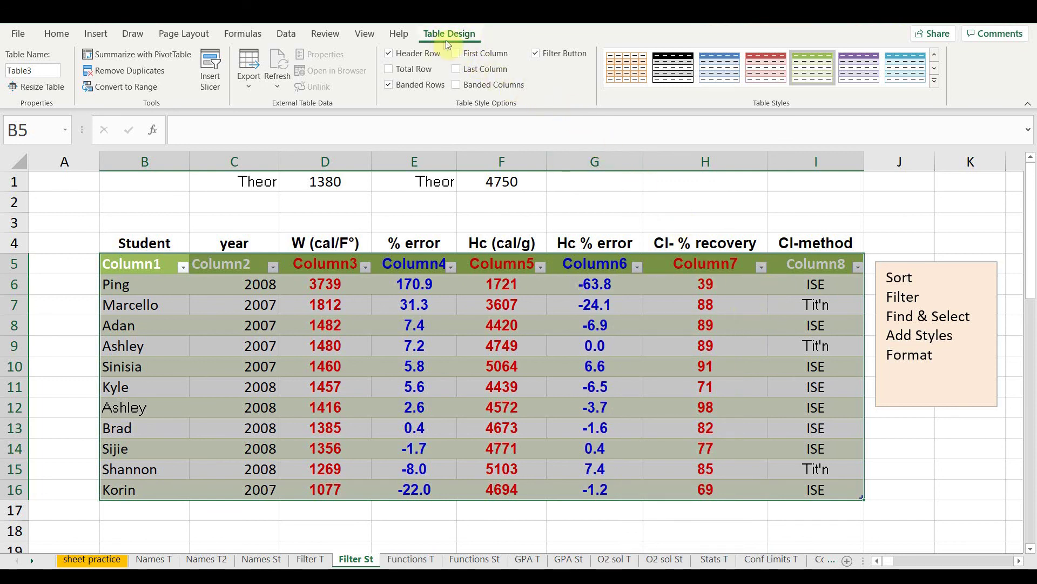
pyautogui.click(936, 81)
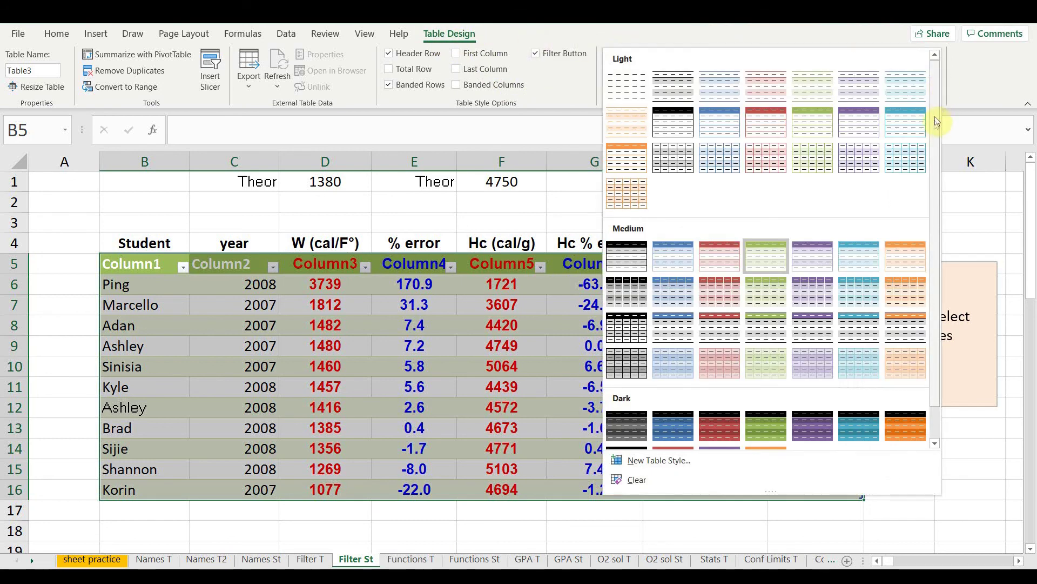
pyautogui.scroll(-1, 935, 336)
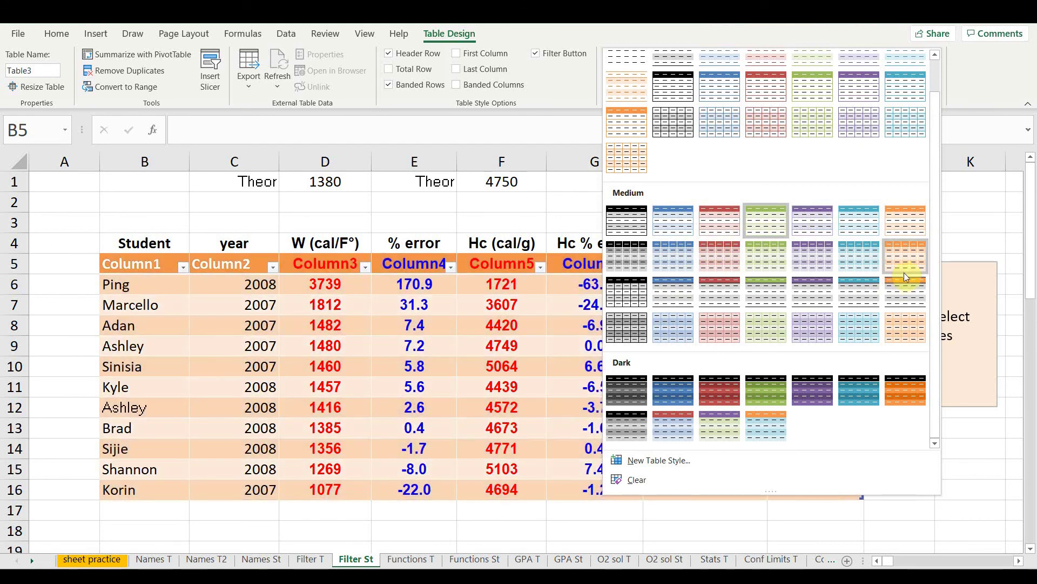
pyautogui.click(766, 392)
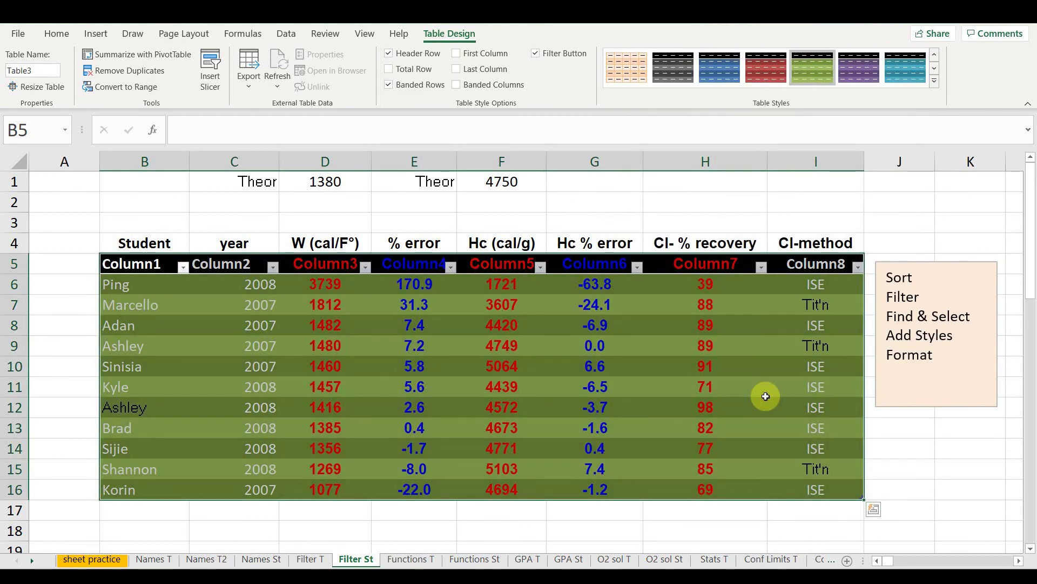